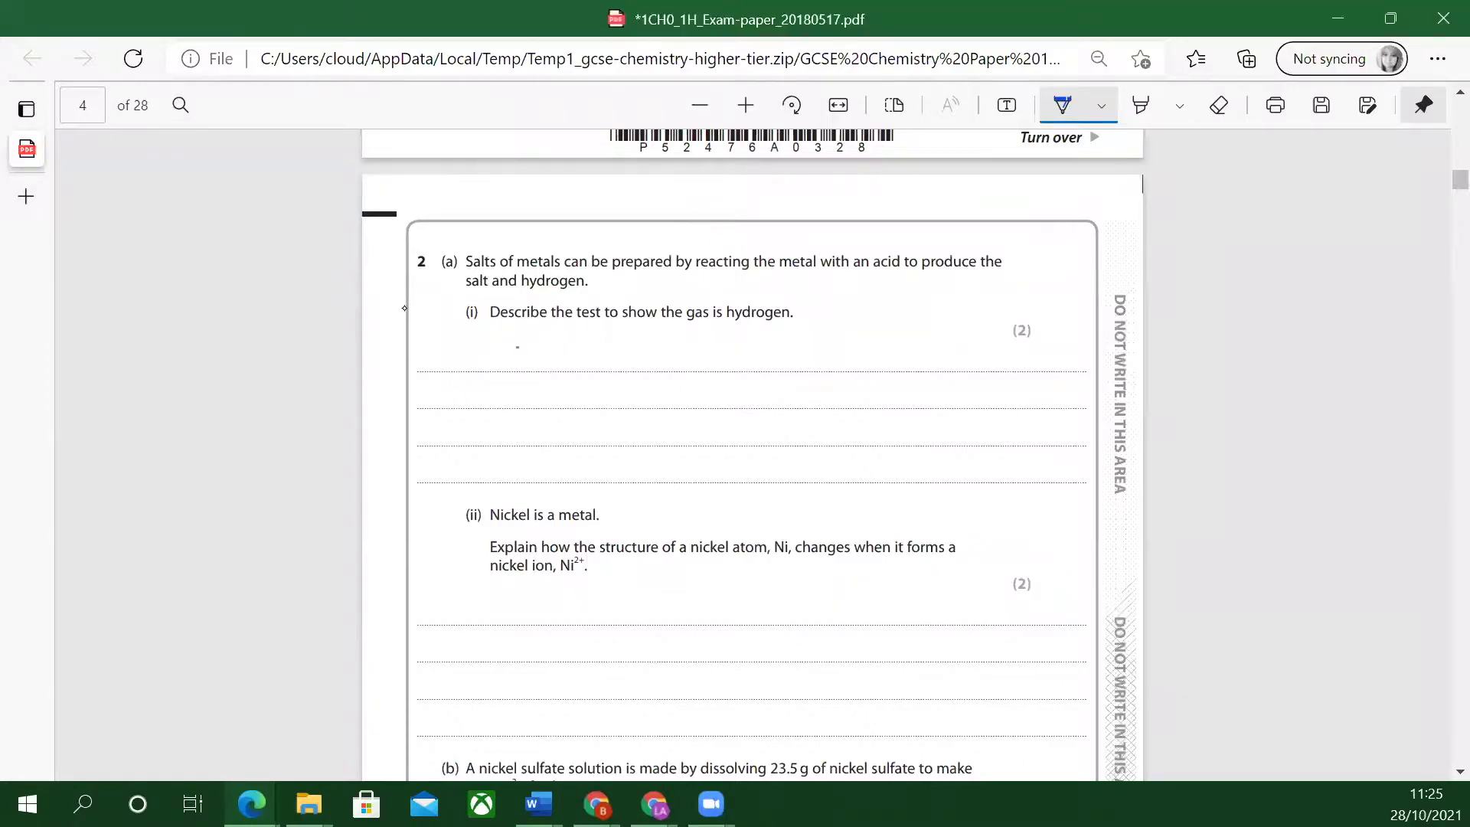
Begin handwriting 'Apply a li' under question 2(a)(i) on page 4.
mouse_move(518, 375)
mouse_down()
mouse_move(518, 355)
mouse_move(543, 388)
mouse_move(539, 371)
mouse_move(557, 385)
mouse_move(564, 369)
mouse_up()
Handwrite 'Apply a lighted/lit splint.' on the first 2(a)(i) answer line.
mouse_move(571, 354)
mouse_down()
mouse_move(583, 392)
mouse_move(614, 368)
mouse_move(668, 372)
mouse_up()
mouse_move(672, 355)
mouse_down()
mouse_move(674, 372)
mouse_move(676, 348)
mouse_up()
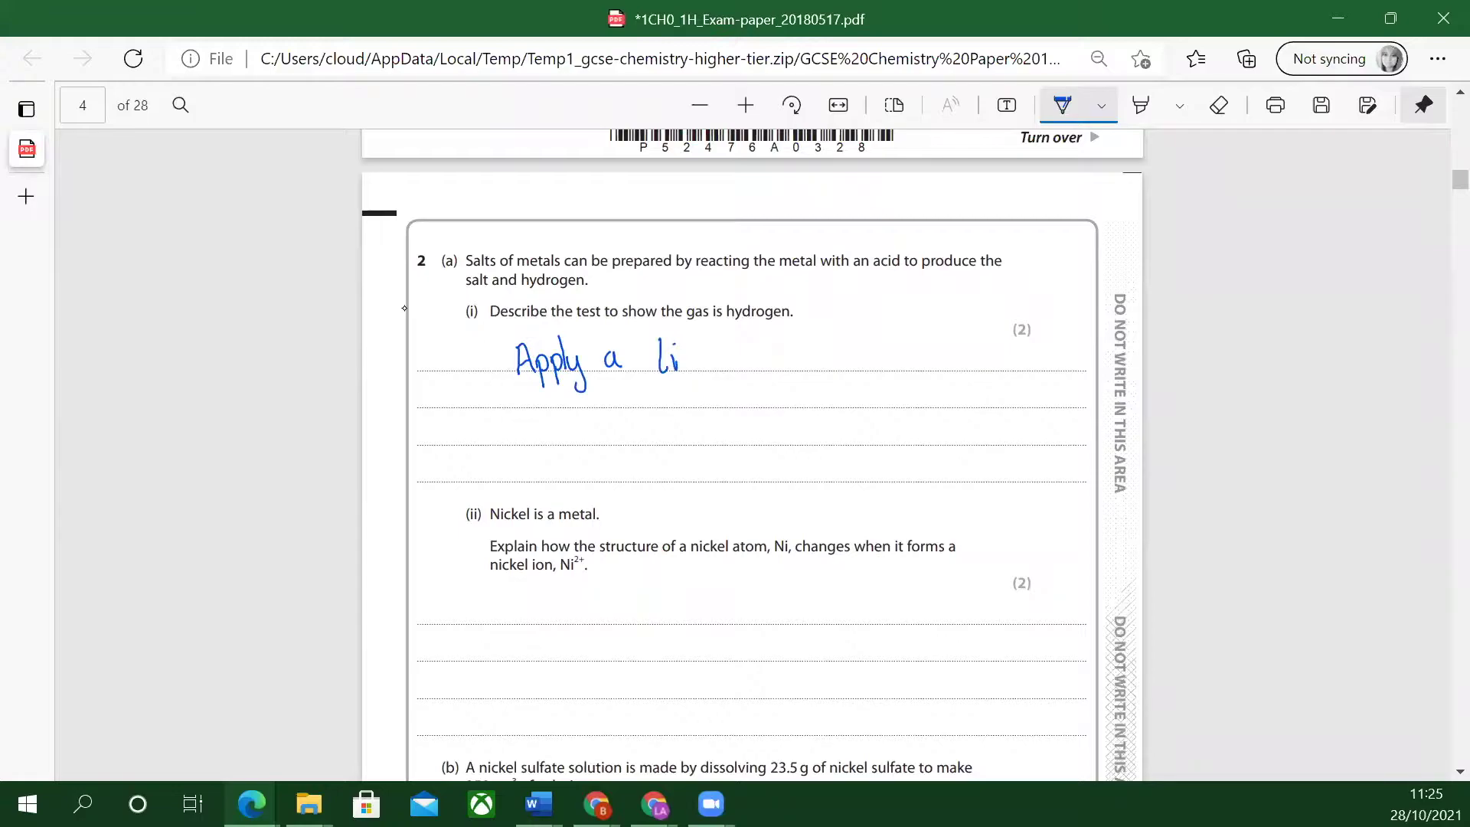
mouse_move(693, 357)
mouse_down()
mouse_move(688, 391)
mouse_move(708, 371)
mouse_up()
mouse_move(713, 337)
mouse_down()
mouse_move(715, 369)
mouse_move(718, 351)
mouse_move(736, 371)
mouse_up()
drag(743, 337, 748, 371)
mouse_move(765, 332)
mouse_down()
mouse_move(757, 381)
mouse_move(797, 367)
mouse_up()
drag(793, 353, 805, 351)
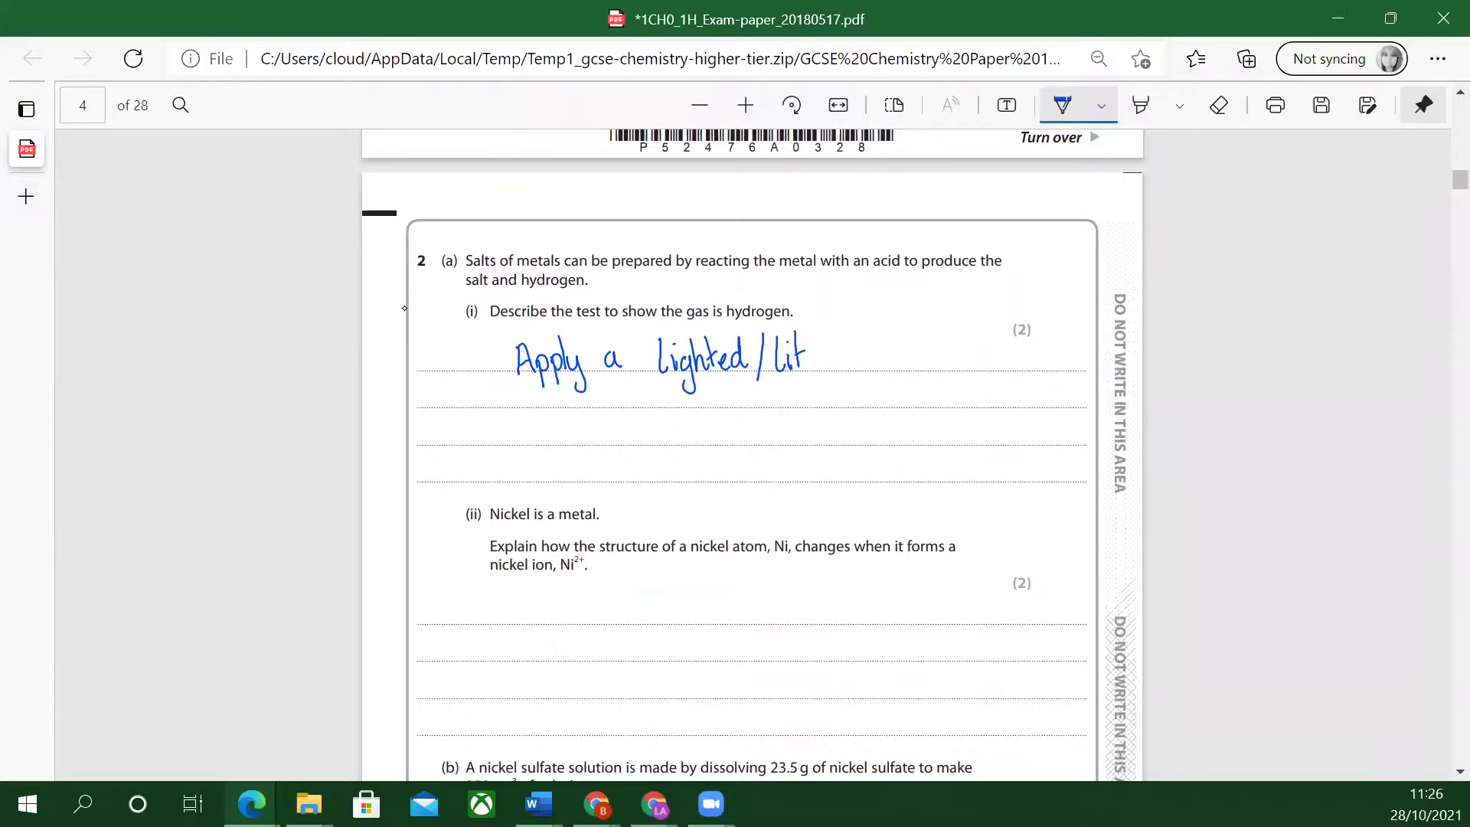
drag(843, 353, 831, 370)
drag(848, 355, 847, 388)
drag(847, 360, 849, 370)
mouse_move(868, 339)
mouse_down()
mouse_move(868, 369)
mouse_move(884, 354)
mouse_move(901, 367)
mouse_up()
drag(896, 351, 907, 347)
Add 'a "sqeaky pop" sound will be heard' on the following answer lines.
mouse_move(506, 413)
mouse_down()
mouse_move(502, 446)
mouse_move(605, 443)
mouse_up()
mouse_move(613, 425)
mouse_down()
mouse_move(610, 463)
mouse_move(631, 437)
mouse_up()
drag(642, 429, 647, 441)
mouse_move(653, 406)
mouse_down()
mouse_move(651, 441)
mouse_move(678, 442)
mouse_up()
mouse_move(682, 427)
mouse_down()
mouse_move(676, 464)
mouse_move(736, 431)
mouse_move(740, 459)
mouse_move(753, 420)
mouse_up()
mouse_move(761, 407)
mouse_down()
mouse_move(802, 444)
mouse_move(862, 431)
mouse_move(912, 444)
mouse_move(923, 430)
mouse_move(970, 444)
mouse_move(989, 427)
mouse_move(989, 441)
mouse_up()
mouse_move(797, 455)
mouse_down()
mouse_move(796, 488)
mouse_move(862, 467)
mouse_move(881, 481)
mouse_up()
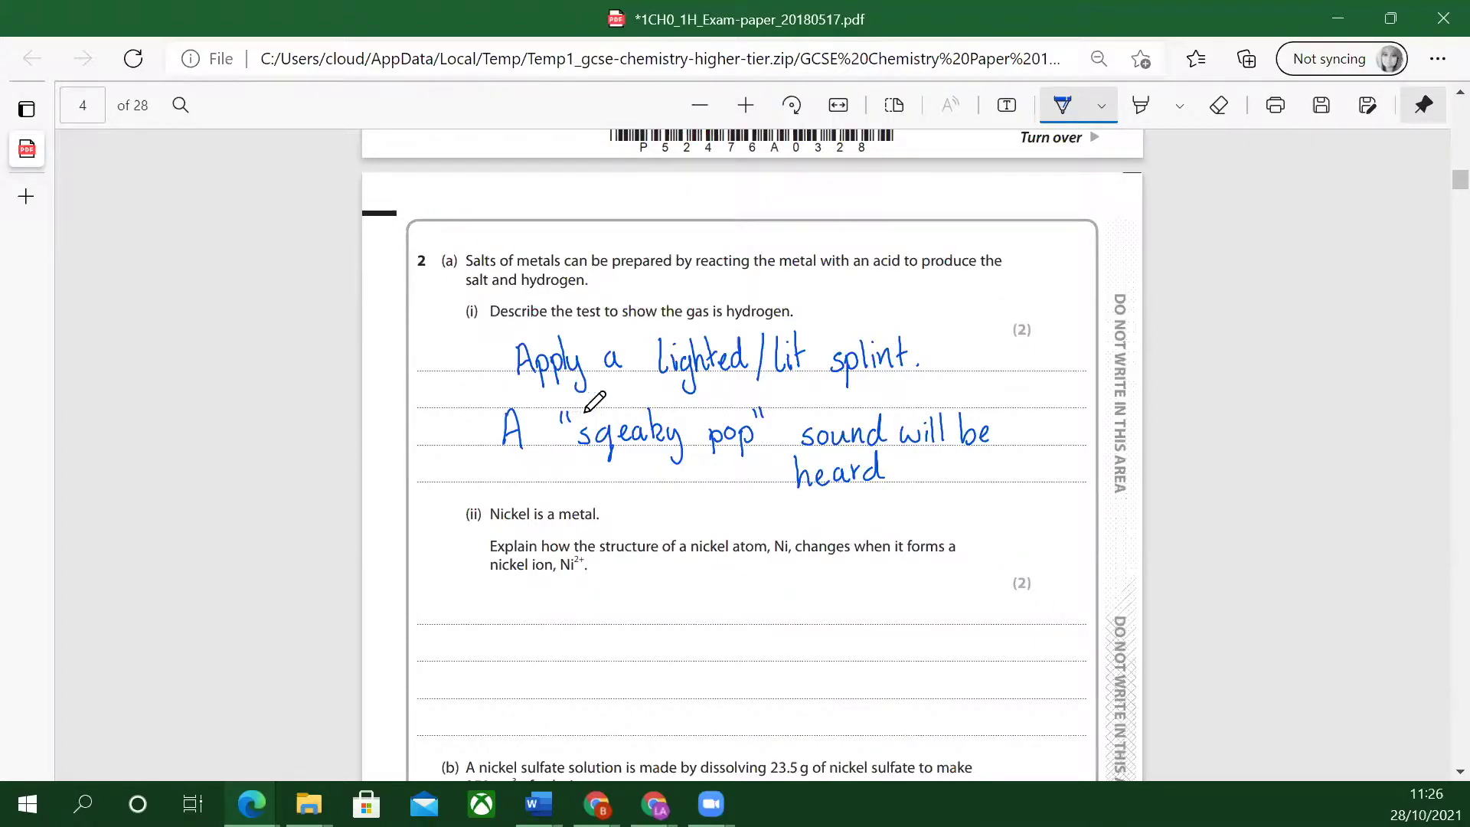
Under 2(a)(ii), handwrite 'Nickel atoms are neutral.', underline Ni, and begin 'The'.
scroll(438, 408, down, 3)
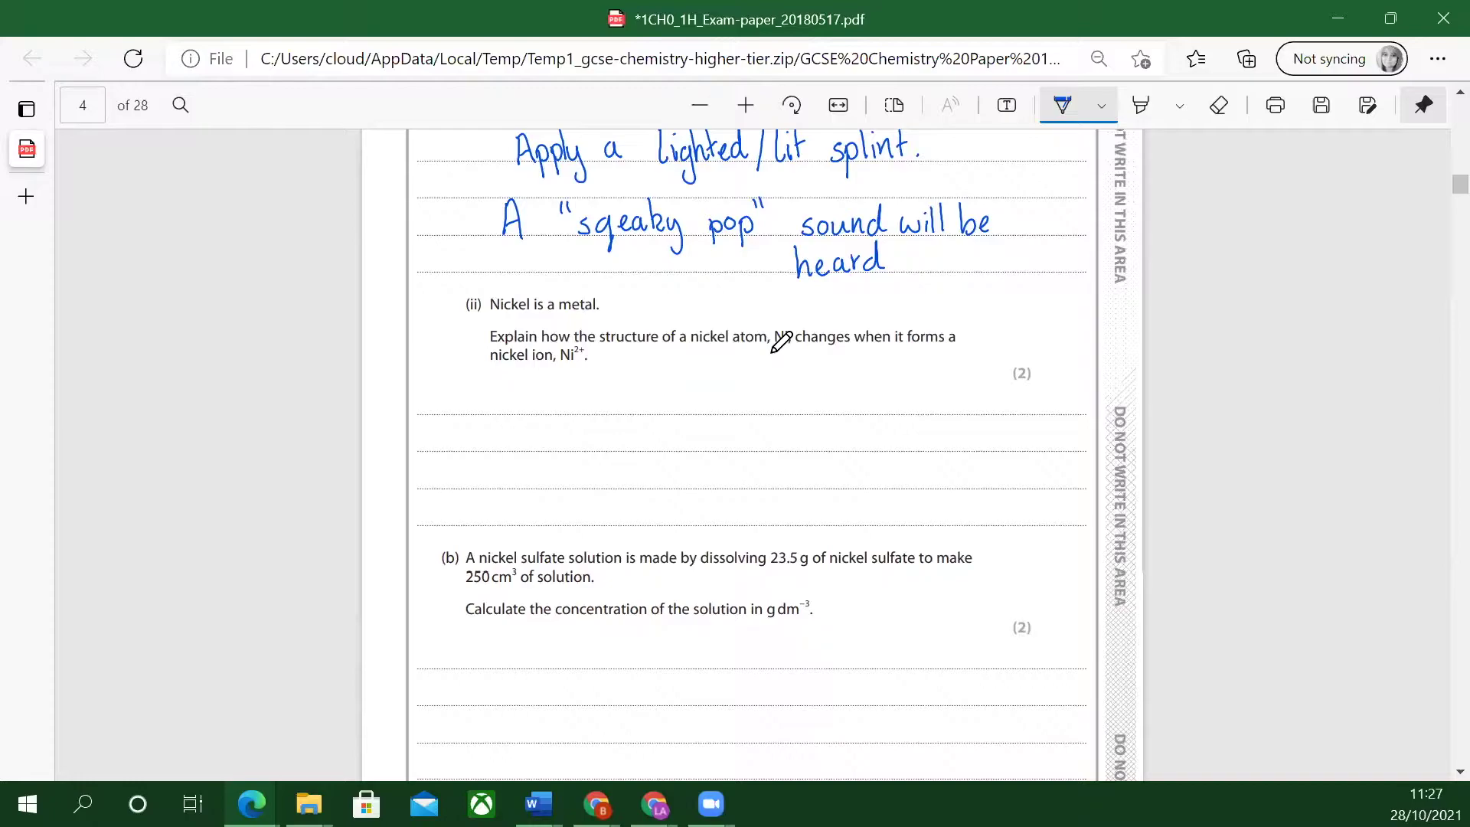
drag(458, 389, 469, 415)
mouse_move(470, 415)
mouse_down()
mouse_move(470, 385)
mouse_move(493, 415)
mouse_move(592, 414)
mouse_move(591, 393)
mouse_up()
mouse_move(606, 401)
mouse_down()
mouse_move(596, 413)
mouse_move(665, 400)
mouse_move(670, 414)
mouse_move(678, 399)
mouse_up()
mouse_move(680, 405)
mouse_down()
mouse_move(776, 414)
mouse_move(790, 401)
mouse_move(816, 415)
mouse_up()
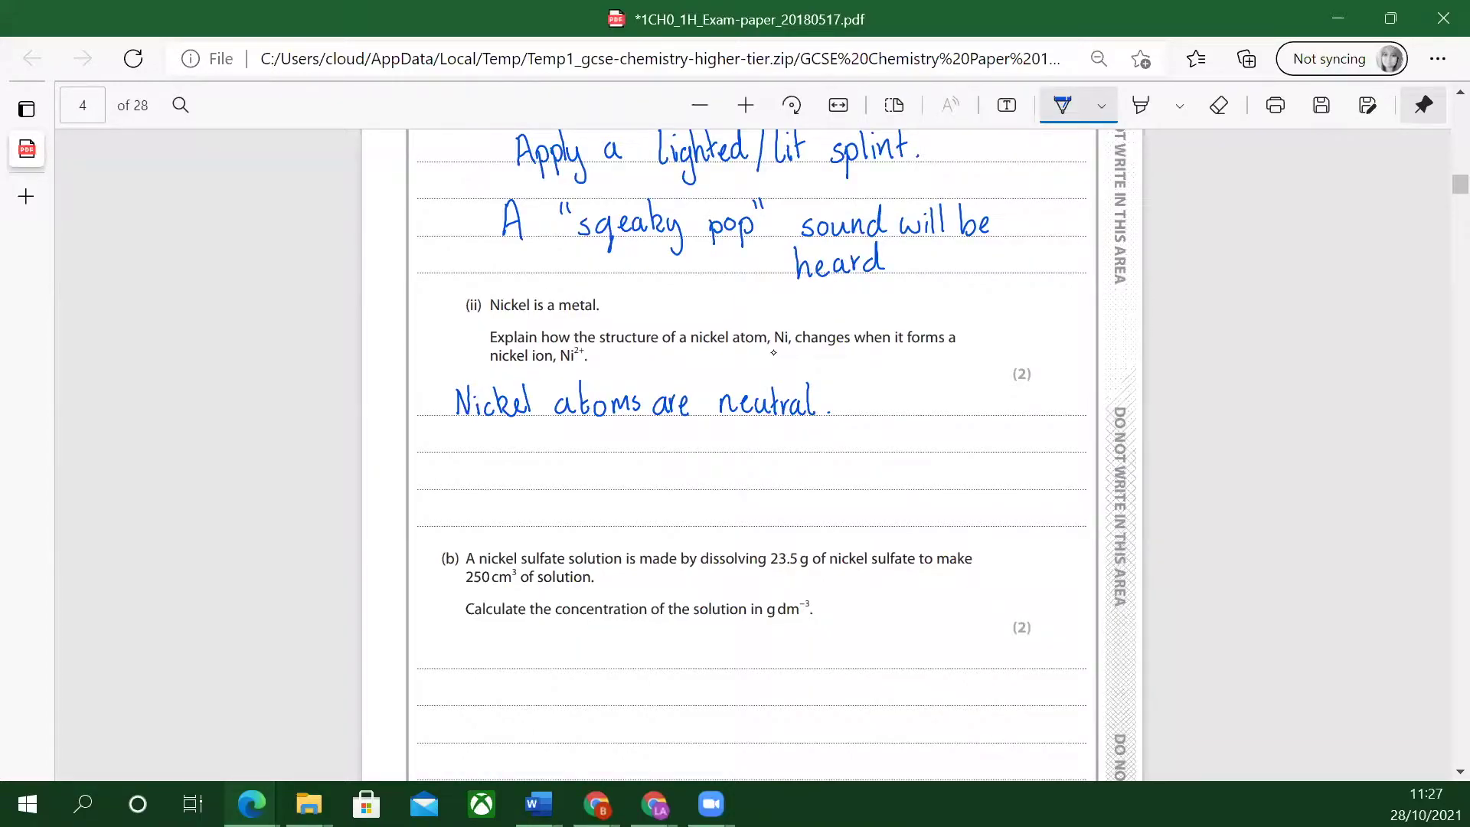
drag(787, 347, 794, 348)
mouse_move(864, 393)
mouse_down()
mouse_move(886, 384)
mouse_move(877, 418)
mouse_move(896, 415)
mouse_up()
Continue the 2(a)(ii) answer with 'The nickel atom has'.
drag(900, 407, 957, 414)
mouse_move(971, 385)
mouse_down()
mouse_move(971, 407)
mouse_move(1001, 413)
mouse_up()
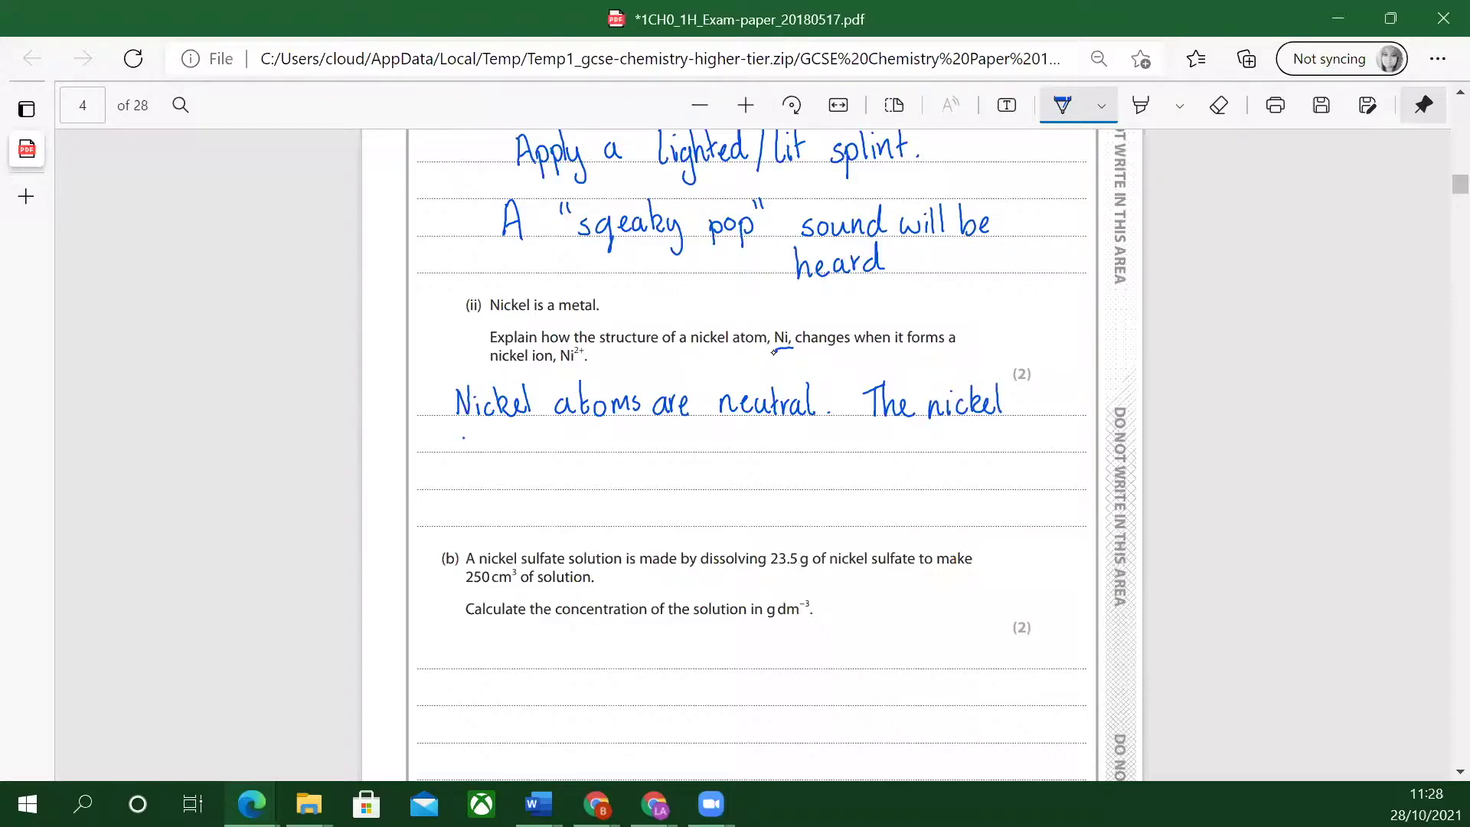
drag(464, 438, 469, 449)
drag(470, 437, 484, 452)
drag(473, 438, 552, 455)
mouse_move(554, 442)
mouse_down()
mouse_move(568, 454)
mouse_move(582, 439)
mouse_move(588, 453)
mouse_up()
mouse_move(603, 436)
mouse_down()
mouse_move(594, 453)
mouse_move(642, 456)
mouse_move(662, 438)
mouse_move(686, 453)
mouse_move(692, 435)
mouse_up()
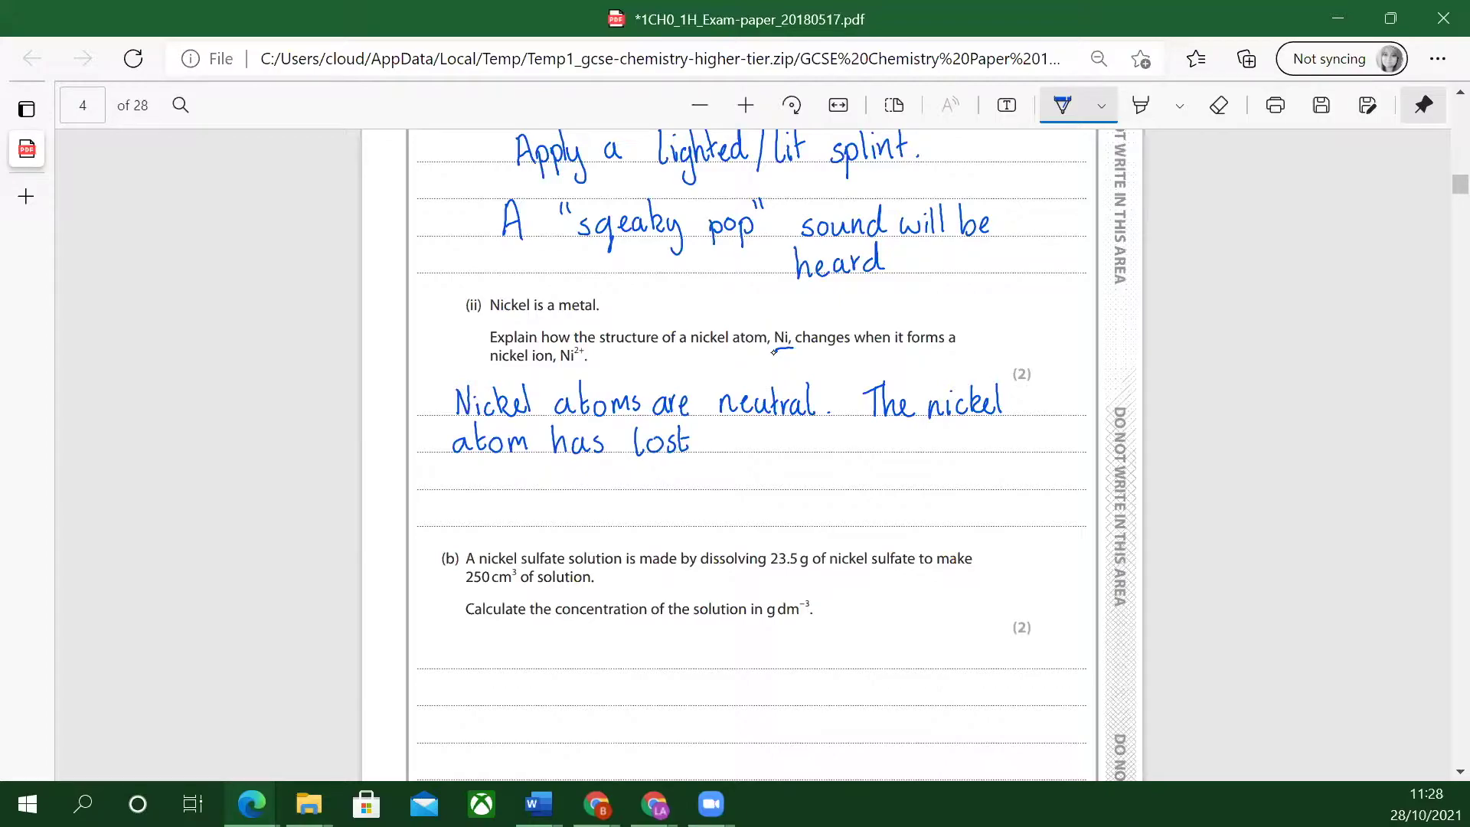
Finish the answer with 'lost 2 electrons to form a Ni2+ ion.'.
mouse_move(722, 434)
mouse_down()
mouse_move(720, 452)
mouse_move(767, 453)
mouse_move(775, 426)
mouse_move(788, 450)
mouse_up()
mouse_move(801, 438)
mouse_down()
mouse_move(813, 451)
mouse_move(828, 434)
mouse_up()
mouse_move(836, 436)
mouse_down()
mouse_move(889, 453)
mouse_move(898, 438)
mouse_up()
mouse_move(903, 441)
mouse_down()
mouse_move(929, 474)
mouse_move(940, 442)
mouse_up()
drag(954, 438, 954, 442)
mouse_move(958, 450)
mouse_down()
mouse_move(965, 436)
mouse_move(989, 450)
mouse_up()
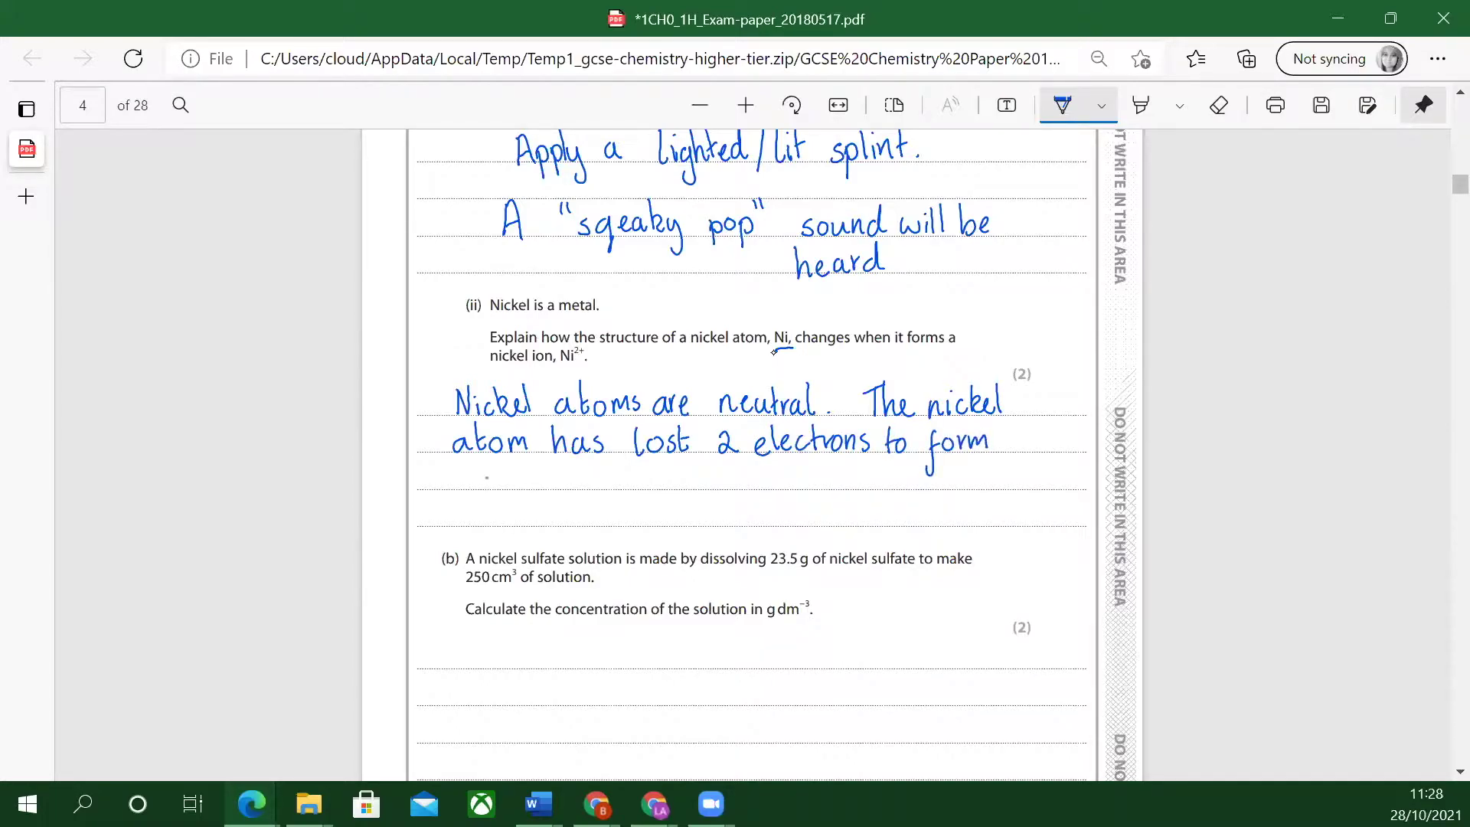
mouse_move(487, 477)
mouse_down()
mouse_move(480, 490)
mouse_move(498, 492)
mouse_move(540, 459)
mouse_move(614, 491)
mouse_move(654, 487)
mouse_up()
click(550, 479)
click(667, 485)
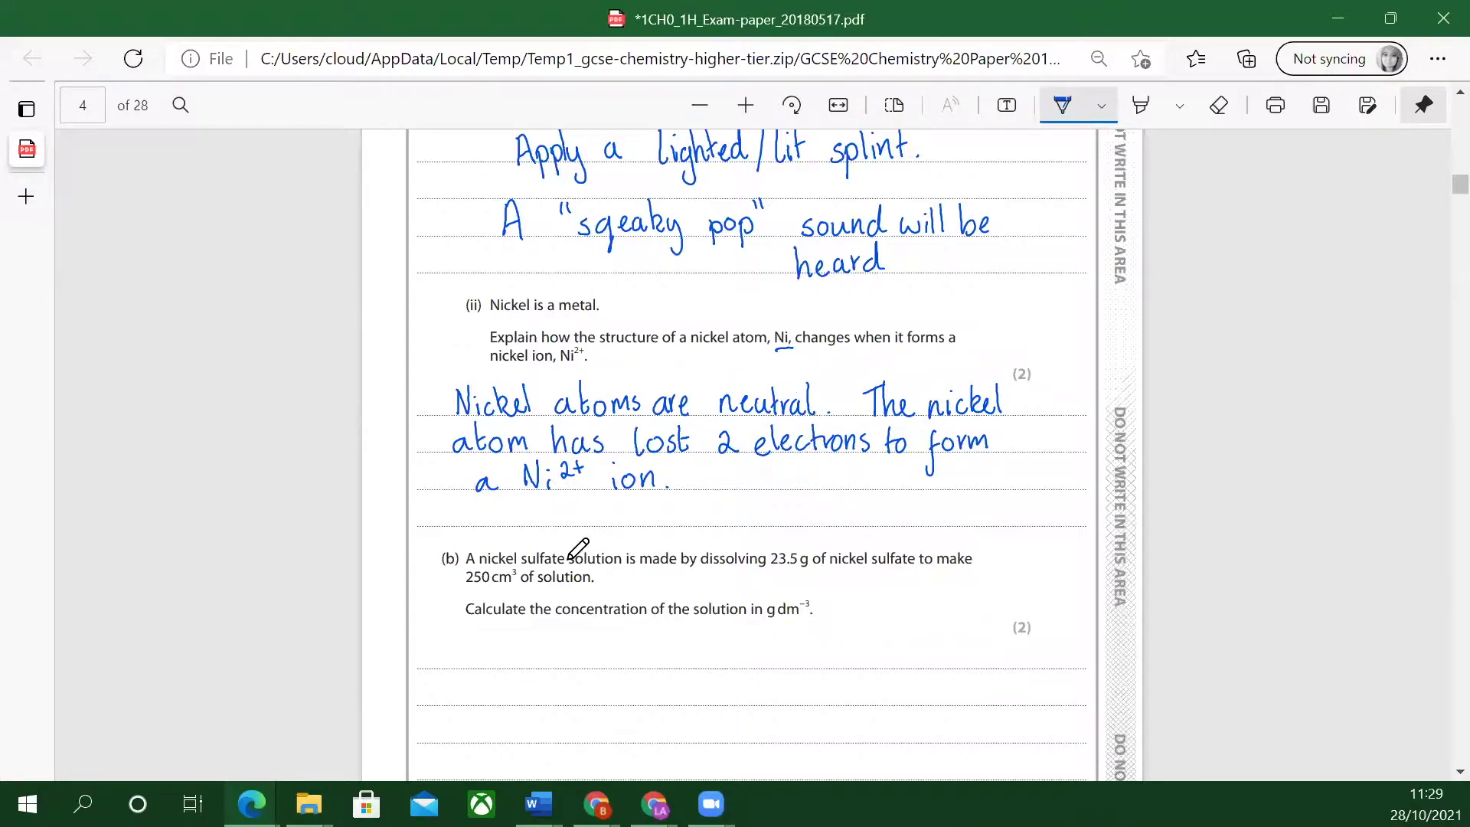
Scroll down to question 2(b) and underline 250 cm³ in its question text.
scroll(578, 549, down, 2)
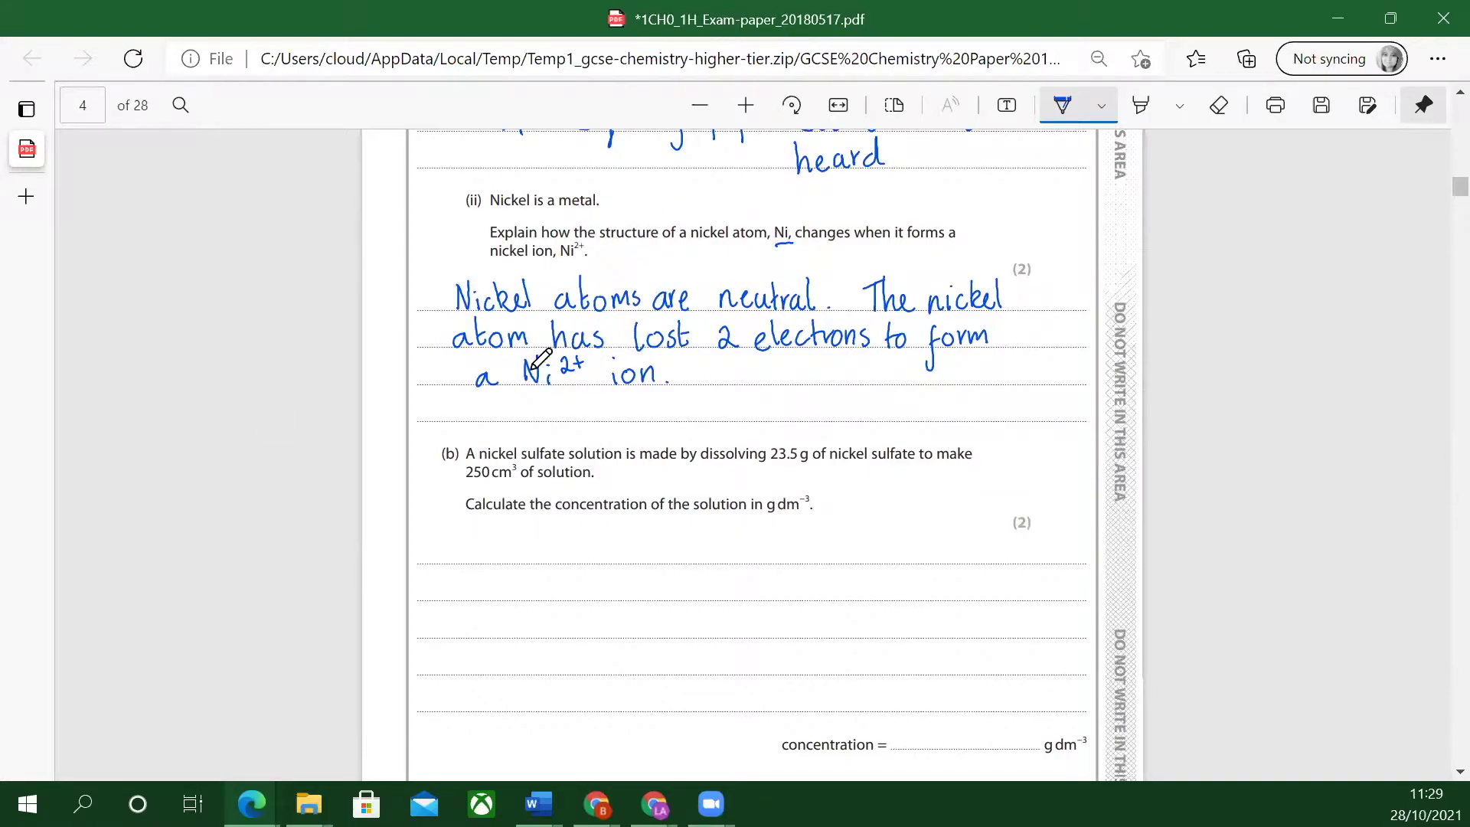
scroll(668, 406, down, 2)
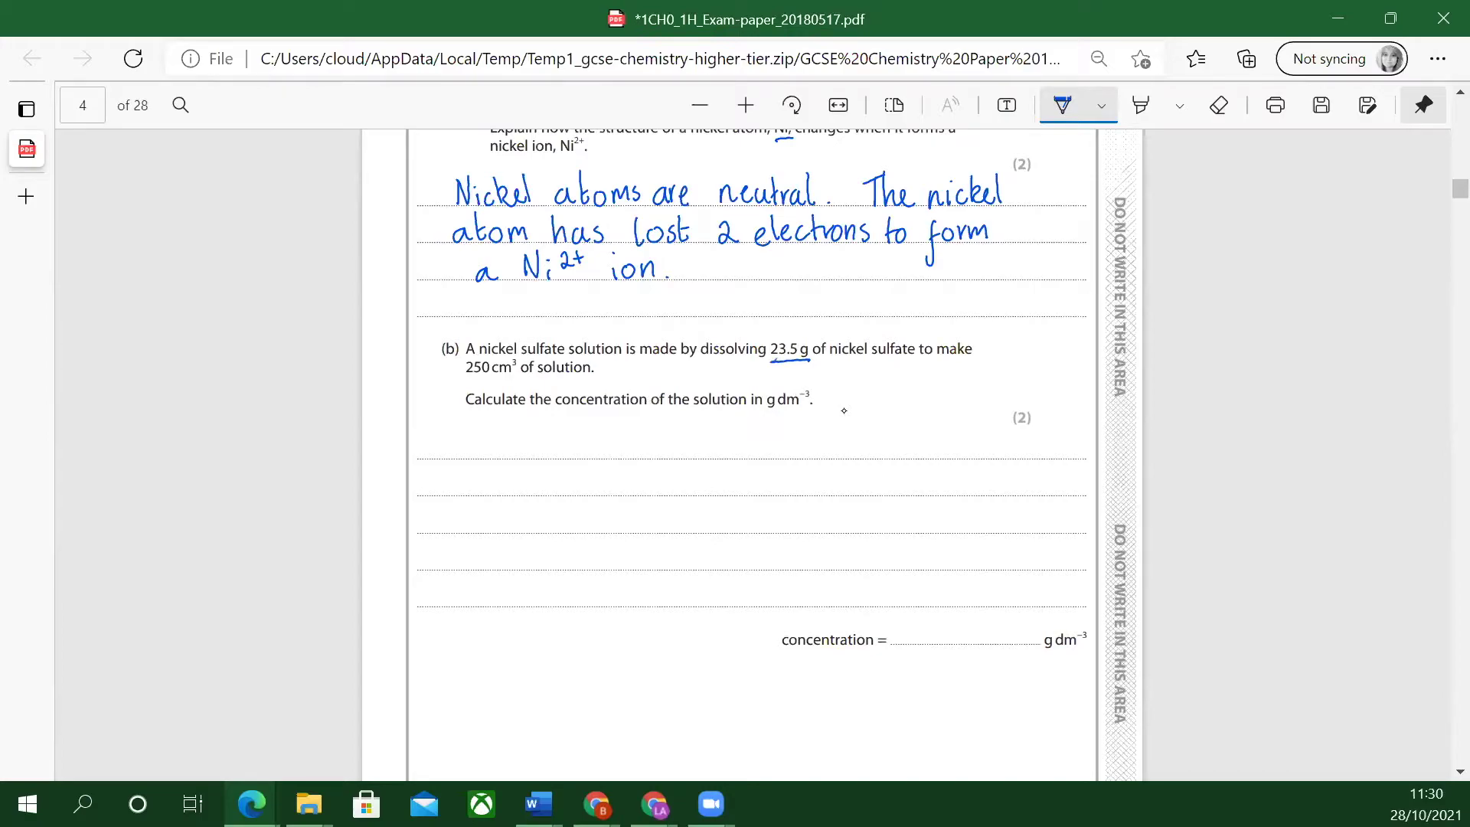
drag(463, 382, 514, 380)
Underline g dm⁻³, write 250cm³/1000 = 0·25 dm³, and begin a cube sketch below.
drag(782, 413, 806, 410)
drag(465, 443, 487, 457)
mouse_move(489, 435)
mouse_down()
mouse_move(522, 457)
mouse_move(513, 433)
mouse_move(534, 456)
mouse_move(550, 438)
mouse_up()
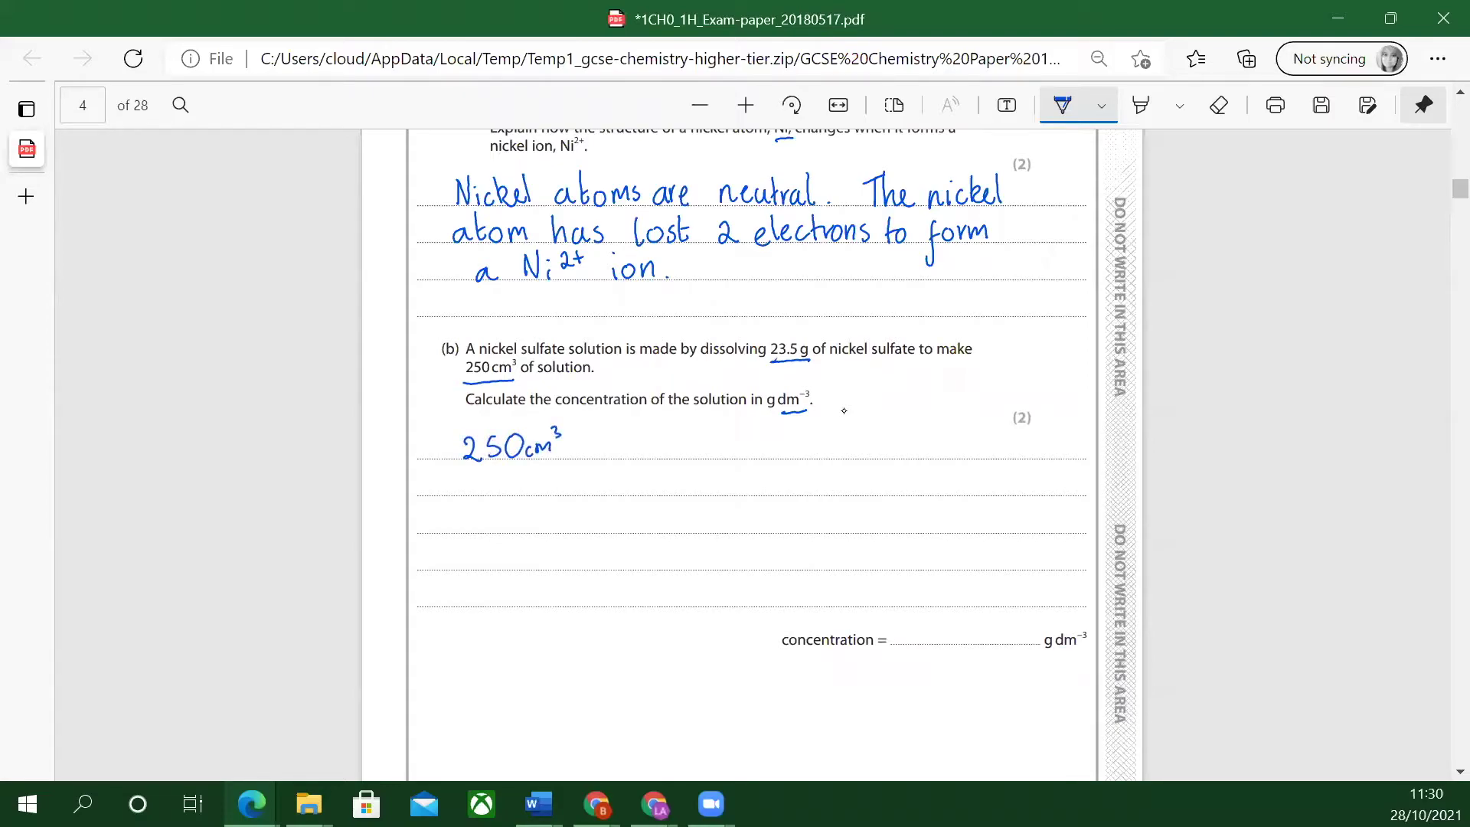
drag(457, 462, 560, 462)
mouse_move(475, 477)
mouse_down()
mouse_move(474, 495)
mouse_move(492, 478)
mouse_move(523, 493)
mouse_move(538, 479)
mouse_up()
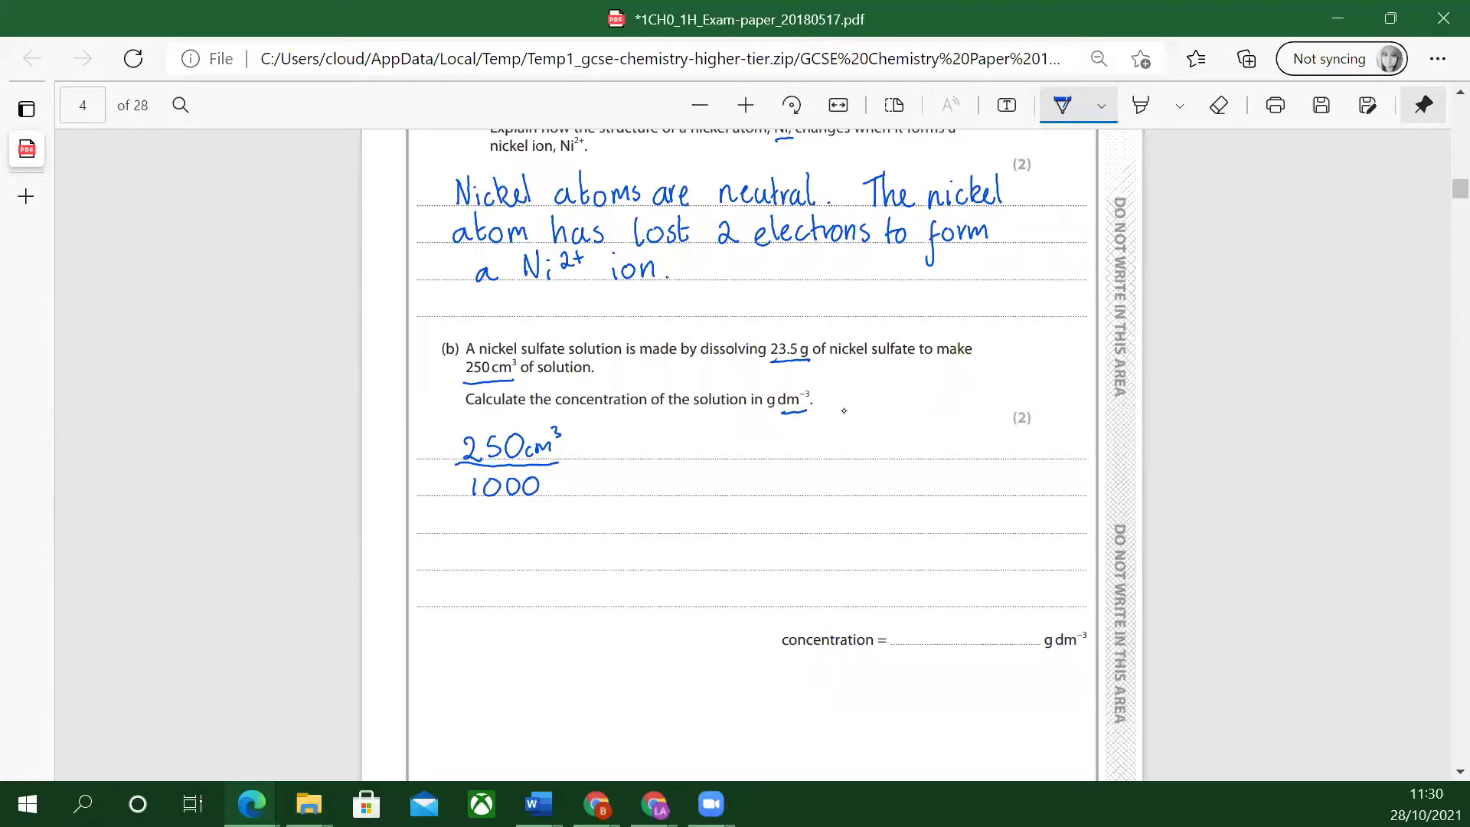
mouse_move(586, 449)
mouse_down()
mouse_move(626, 456)
mouse_move(635, 434)
mouse_move(689, 457)
mouse_move(704, 432)
mouse_up()
mouse_move(730, 444)
mouse_down()
mouse_move(721, 456)
mouse_move(732, 433)
mouse_move(740, 456)
mouse_move(763, 442)
mouse_up()
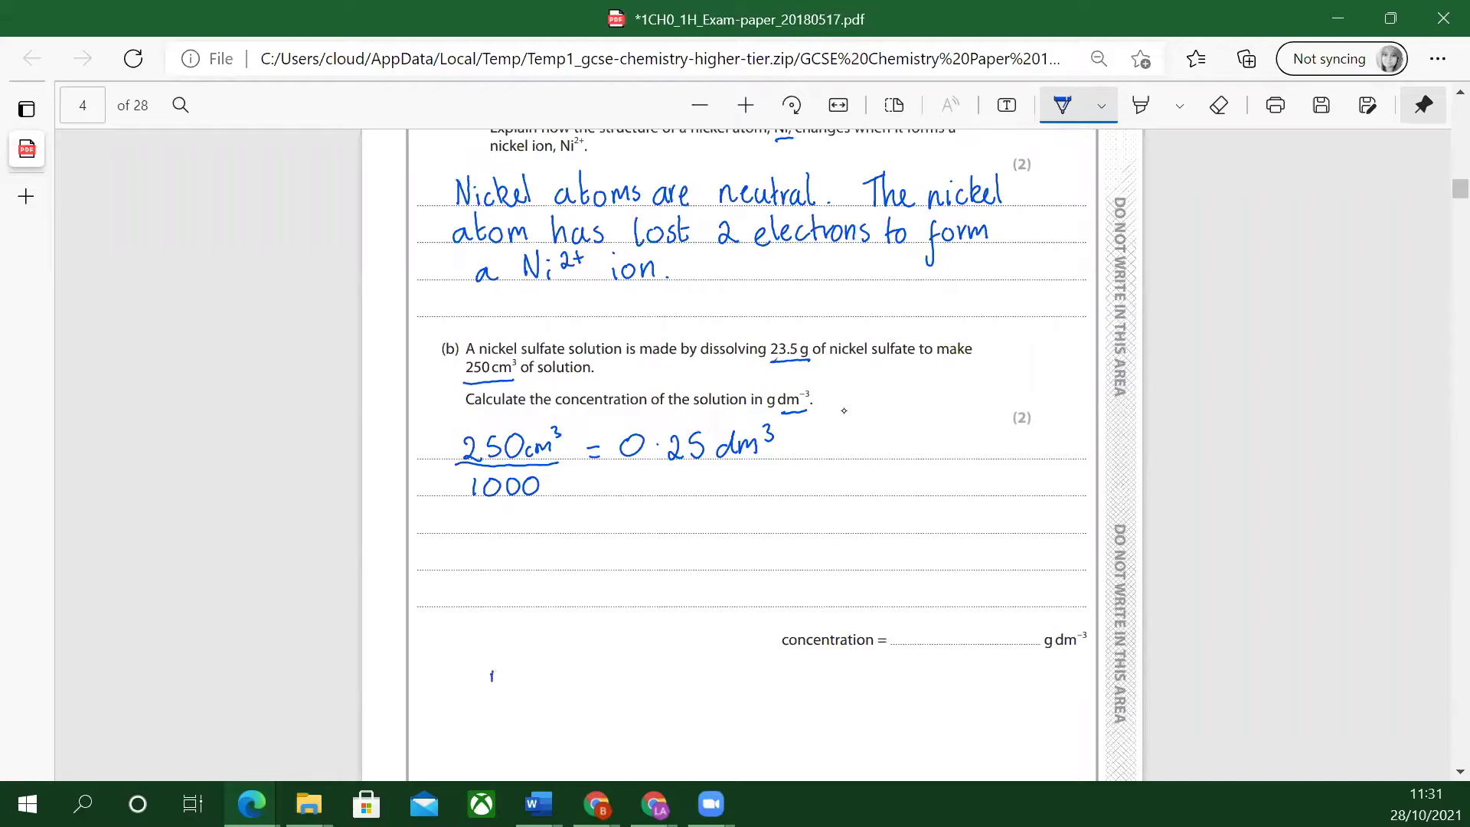
mouse_move(492, 673)
mouse_down()
mouse_move(490, 712)
mouse_move(530, 670)
mouse_move(536, 712)
mouse_move(498, 716)
mouse_move(547, 663)
mouse_move(511, 651)
mouse_move(556, 647)
mouse_move(550, 705)
mouse_move(562, 693)
mouse_up()
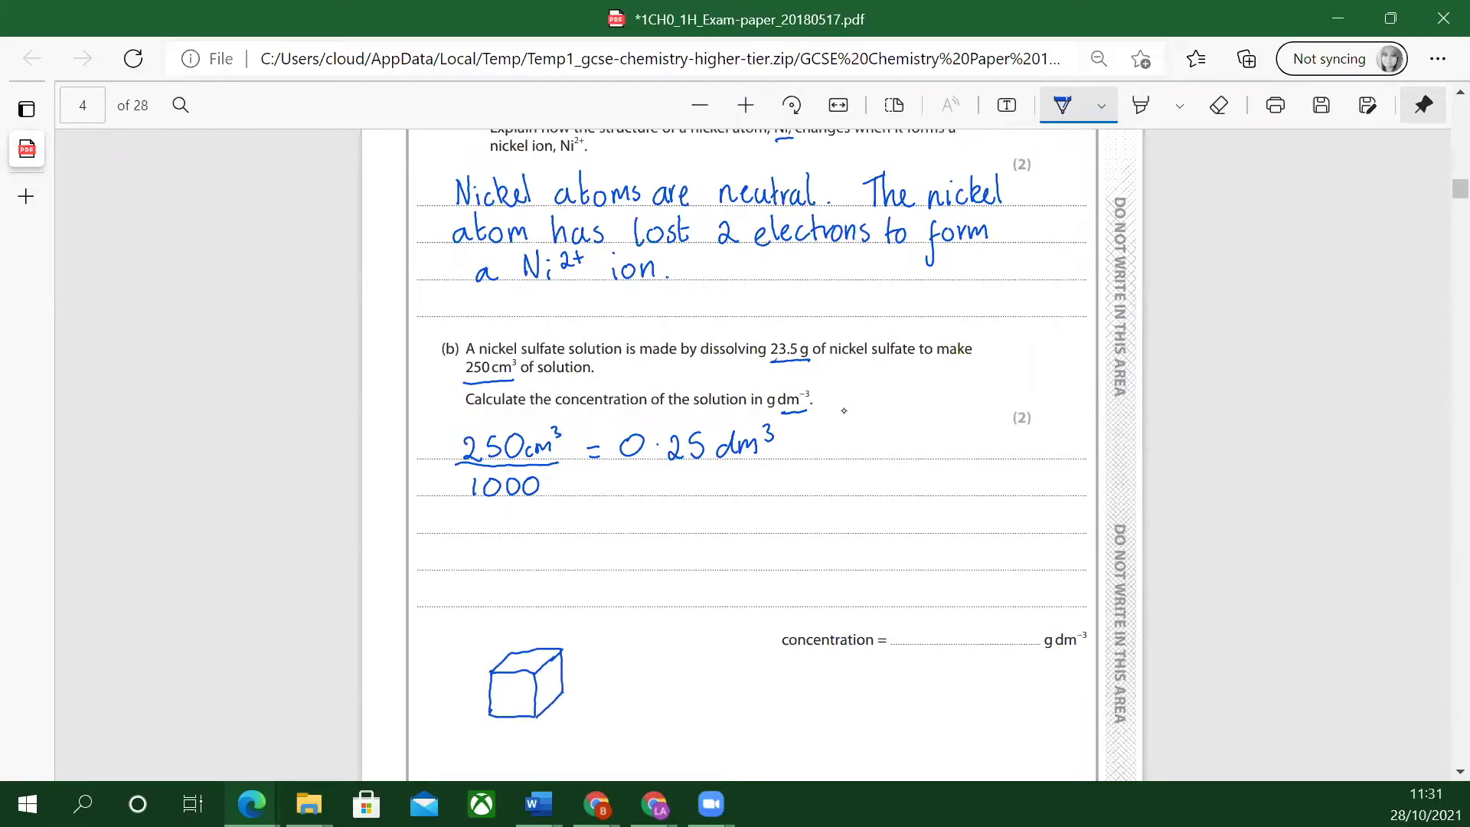
Label the cube's edges 10 and write 10x10x10 and 1dm³ = 1000cm³ beside it.
mouse_move(458, 688)
mouse_down()
mouse_move(473, 697)
mouse_move(518, 656)
mouse_move(571, 675)
mouse_move(601, 666)
mouse_up()
mouse_move(591, 620)
mouse_down()
mouse_move(590, 640)
mouse_move(614, 632)
mouse_move(610, 617)
mouse_move(634, 639)
mouse_up()
mouse_move(634, 625)
mouse_down()
mouse_move(622, 639)
mouse_move(655, 620)
mouse_move(685, 639)
mouse_up()
mouse_move(699, 617)
mouse_down()
mouse_move(692, 636)
mouse_move(699, 617)
mouse_up()
drag(630, 679, 640, 681)
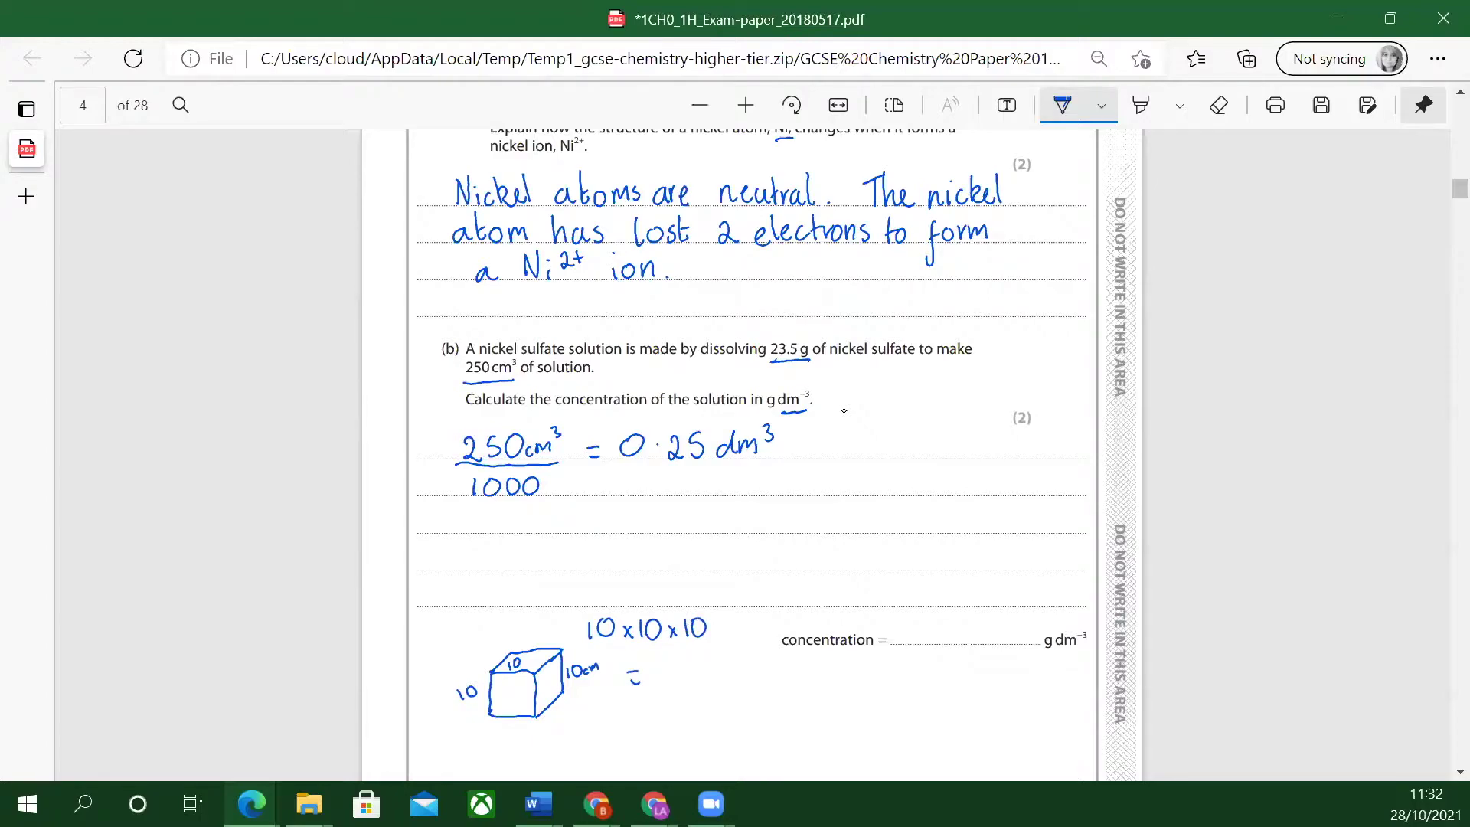
mouse_move(661, 663)
mouse_down()
mouse_move(661, 684)
mouse_move(677, 663)
mouse_move(730, 679)
mouse_up()
drag(734, 679, 744, 665)
mouse_move(587, 681)
mouse_down()
mouse_move(582, 702)
mouse_move(603, 678)
mouse_move(603, 702)
mouse_move(621, 700)
mouse_move(615, 685)
mouse_up()
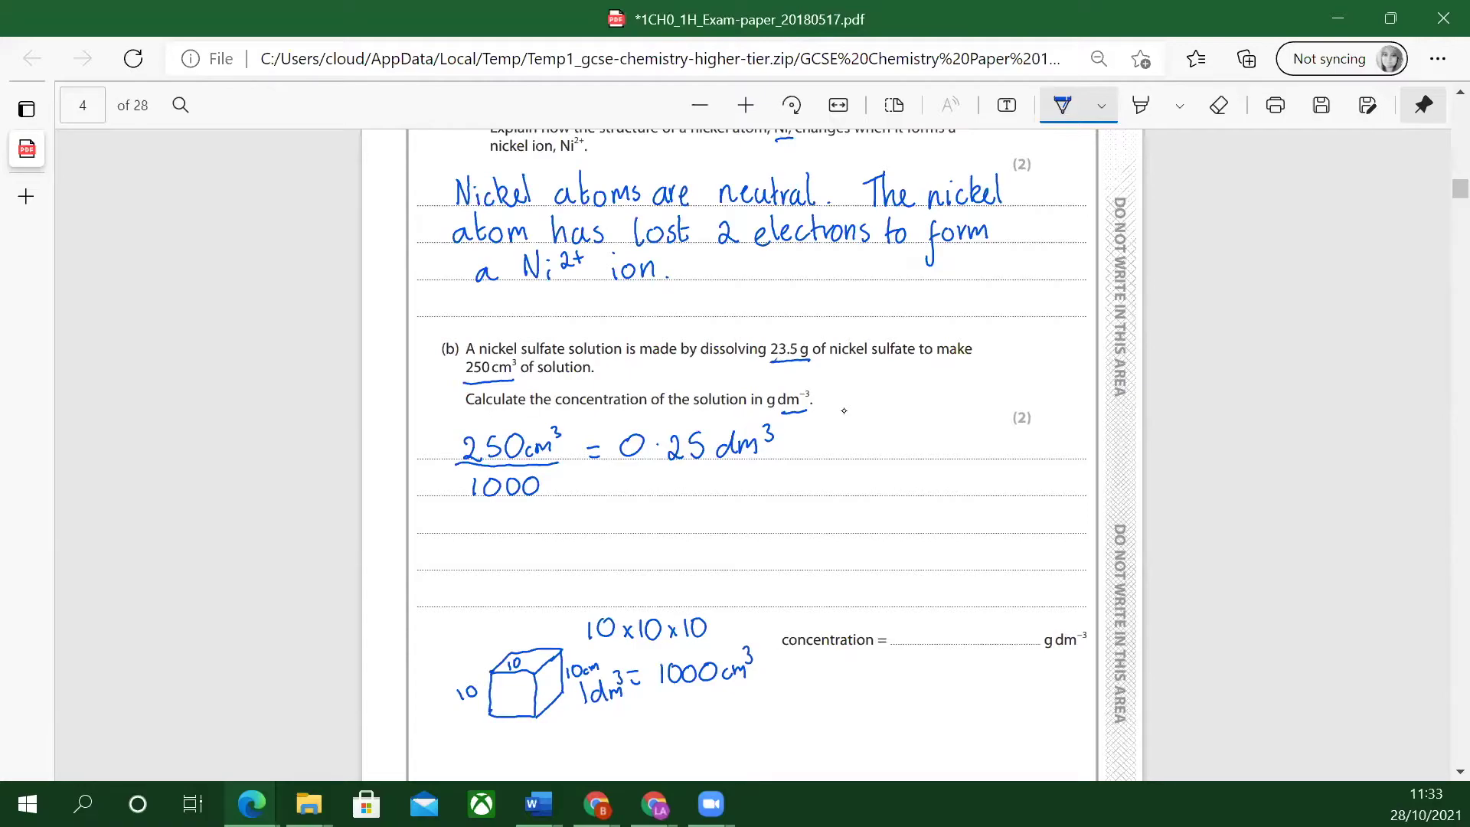
Begin writing 'Concentration' on a new line below the 0·25 dm³ conversion.
mouse_move(601, 511)
mouse_down()
mouse_move(599, 536)
mouse_move(692, 523)
mouse_move(695, 535)
mouse_up()
Finish 'Concentration =' and write the fraction 23.5g over 0·25 after it.
mouse_move(697, 505)
mouse_down()
mouse_move(700, 536)
mouse_move(708, 517)
mouse_move(710, 535)
mouse_move(741, 534)
mouse_up()
click(720, 525)
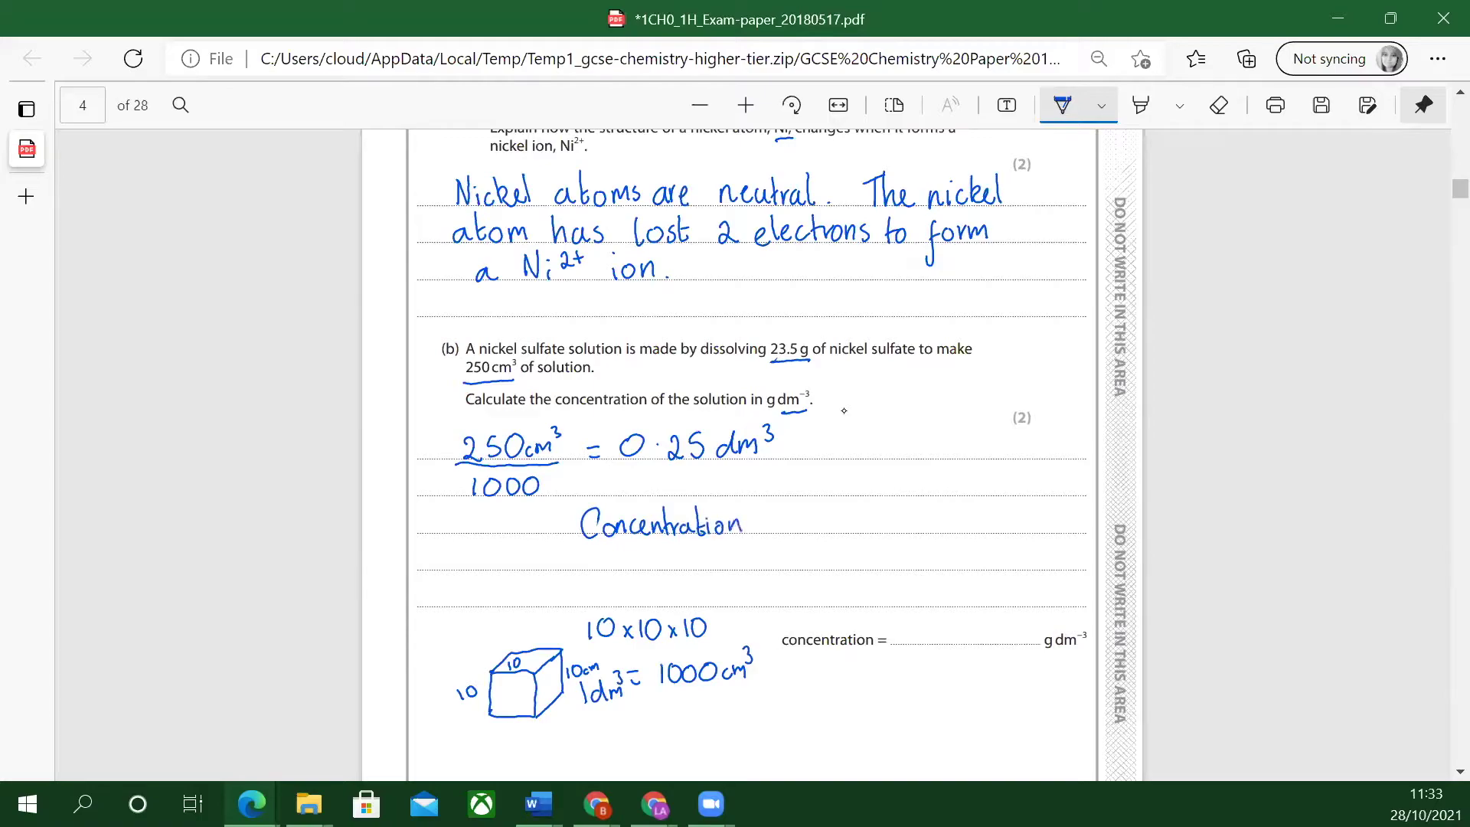
click(754, 518)
click(754, 527)
mouse_move(803, 480)
mouse_down()
mouse_move(821, 505)
mouse_move(859, 499)
mouse_up()
click(842, 491)
drag(882, 487, 879, 509)
drag(790, 520, 907, 517)
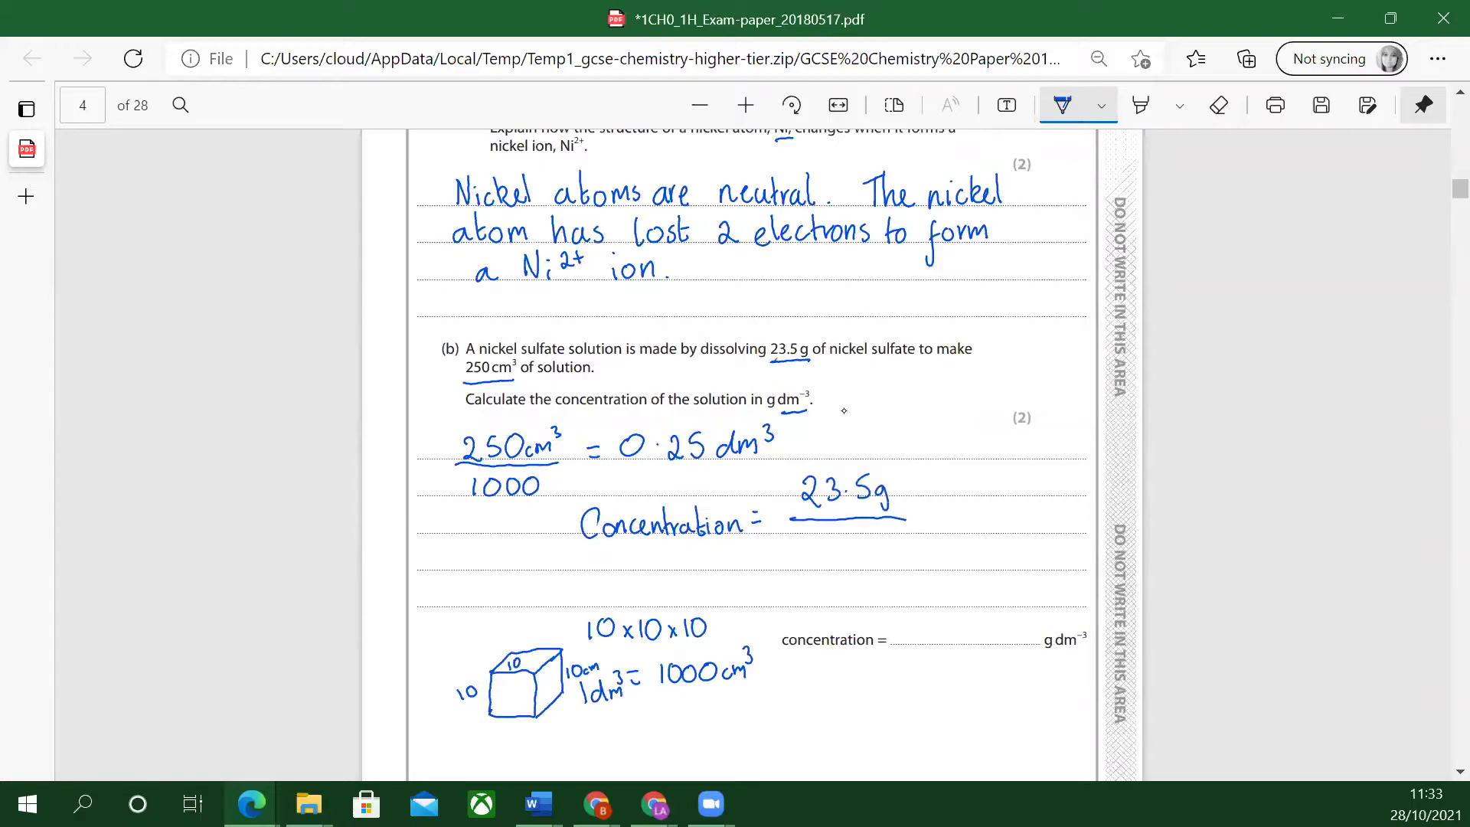
mouse_move(813, 541)
mouse_down()
mouse_move(860, 564)
mouse_move(873, 546)
mouse_move(869, 560)
mouse_up()
click(830, 555)
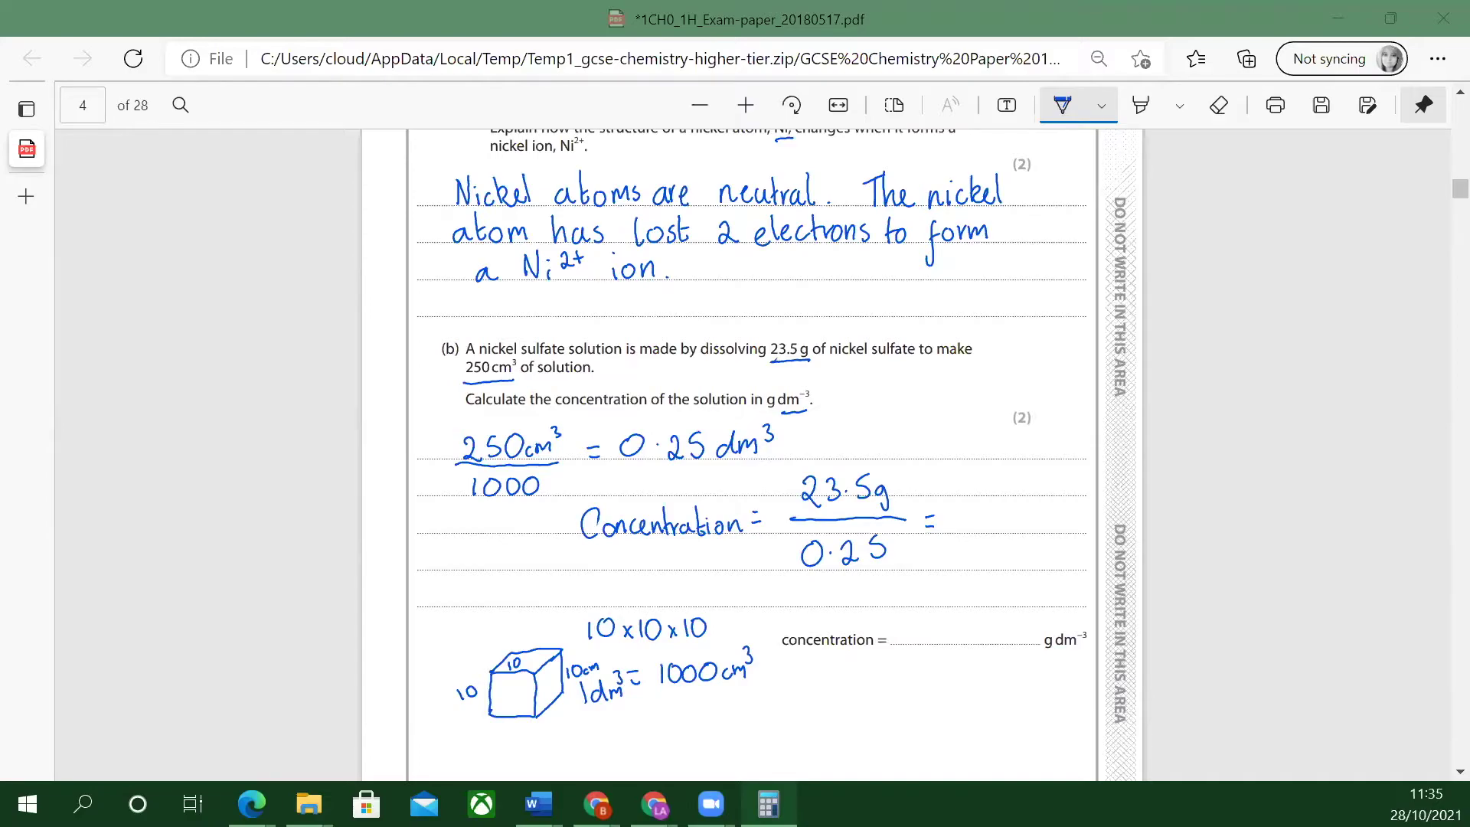
Complete the fraction with '= 94 g dm⁻³' and enter 94 on the answer line.
mouse_move(985, 495)
mouse_down()
mouse_move(982, 524)
mouse_move(1012, 512)
mouse_move(1006, 527)
mouse_move(1028, 517)
mouse_move(1030, 534)
mouse_move(1056, 519)
mouse_up()
drag(1062, 507, 1079, 514)
drag(1074, 479, 1095, 487)
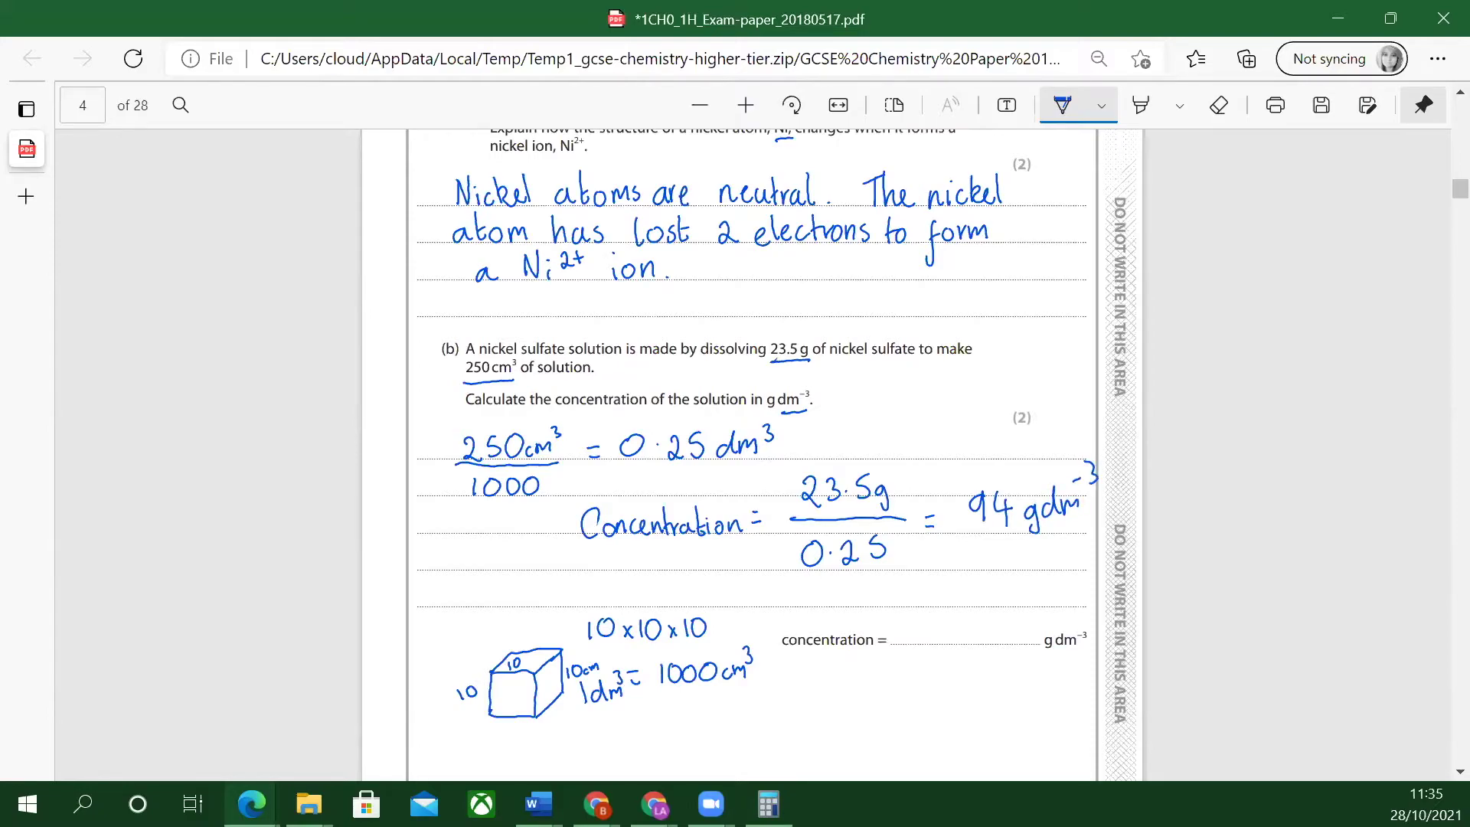
drag(945, 611, 946, 638)
drag(957, 610, 966, 637)
Underline 'excess solid nickel carbonate' in question 2(c) on page 5 in blue ink.
scroll(353, 508, down, 5)
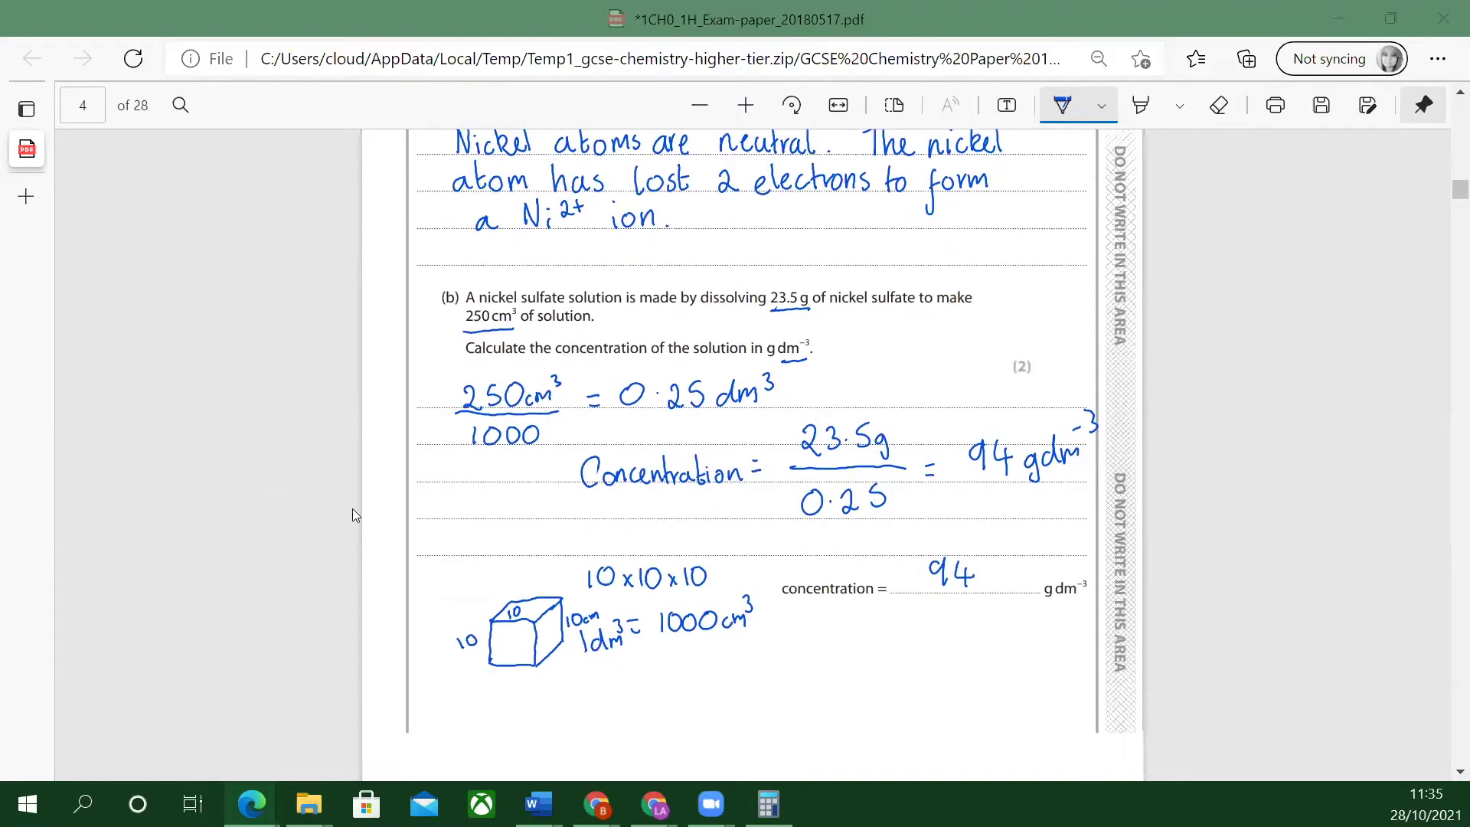
scroll(351, 510, down, 5)
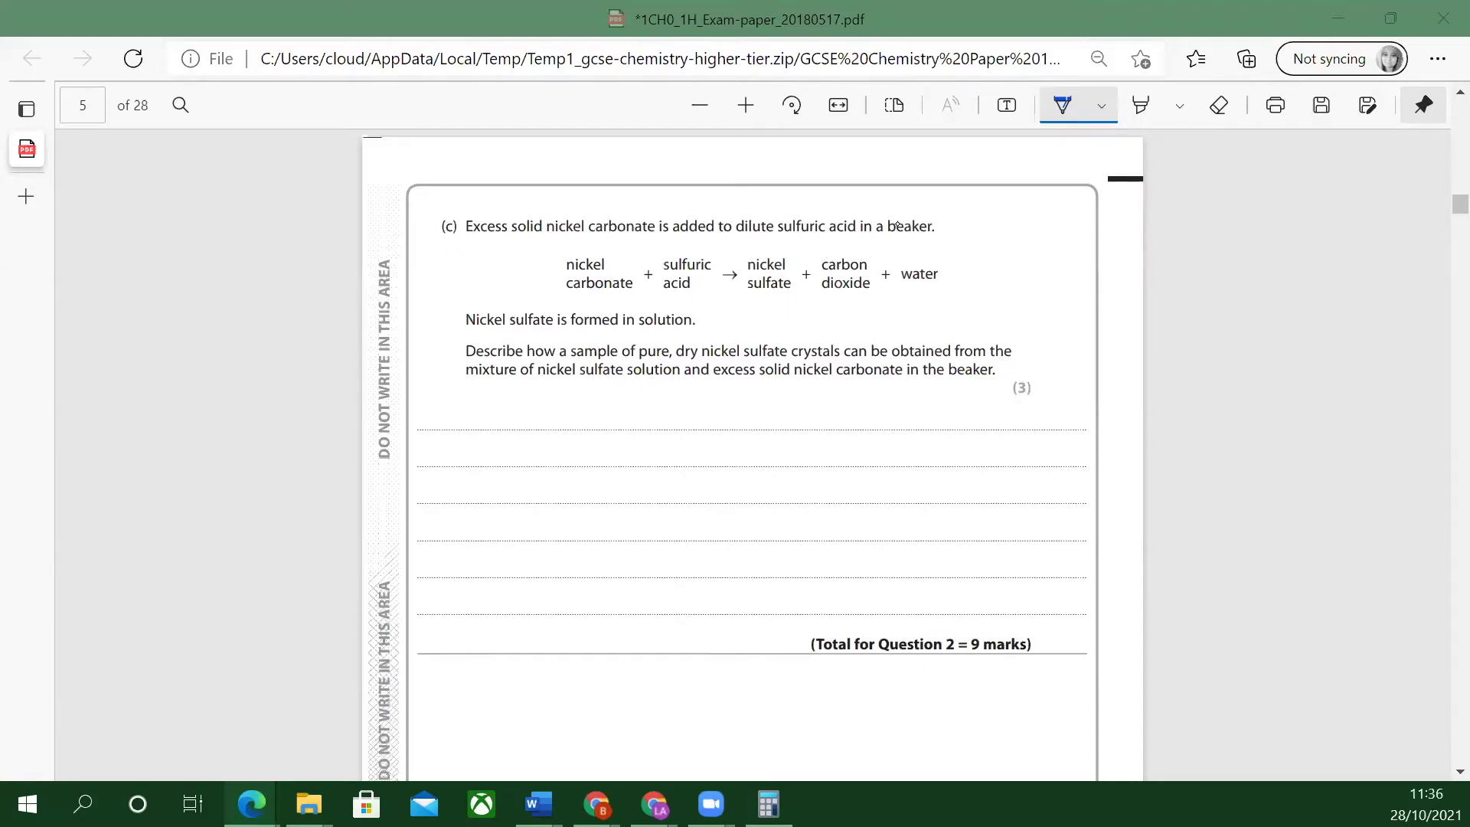
drag(711, 380, 873, 380)
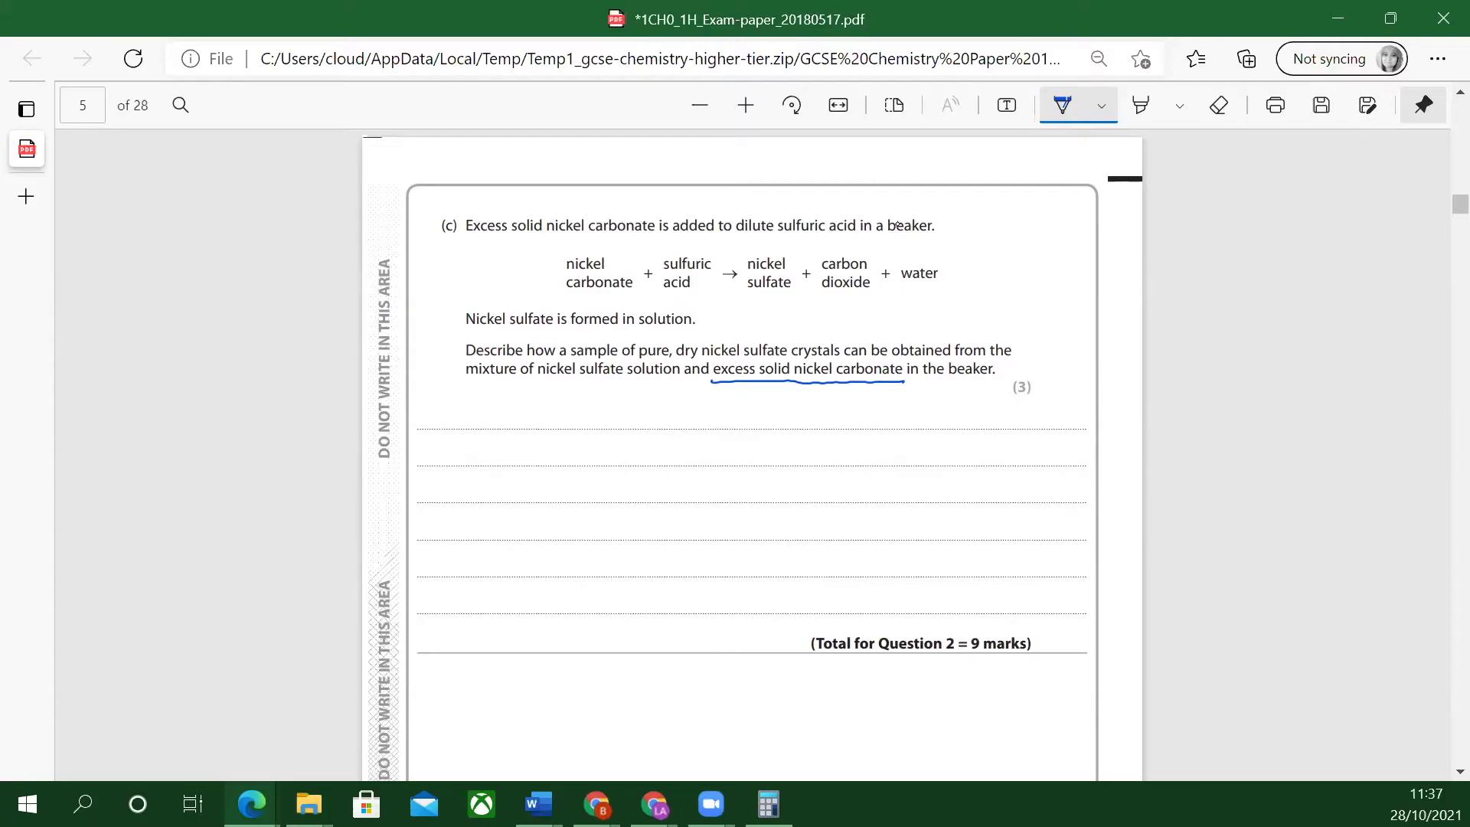
Handwrite 'Filter the solution to remove the' on the first answer line of 2(c).
mouse_move(490, 403)
mouse_down()
mouse_move(516, 425)
mouse_move(560, 404)
mouse_move(587, 431)
mouse_move(597, 405)
mouse_up()
mouse_move(594, 393)
mouse_down()
mouse_move(593, 430)
mouse_move(609, 430)
mouse_up()
mouse_move(615, 421)
mouse_down()
mouse_move(644, 430)
mouse_move(676, 413)
mouse_move(677, 430)
mouse_up()
drag(684, 415, 702, 427)
drag(695, 410, 724, 424)
mouse_move(735, 412)
mouse_down()
mouse_move(735, 427)
mouse_move(762, 427)
mouse_up()
mouse_move(757, 412)
mouse_down()
mouse_move(813, 428)
mouse_move(826, 412)
mouse_move(843, 427)
mouse_move(897, 410)
mouse_up()
drag(901, 420, 914, 428)
mouse_move(934, 397)
mouse_down()
mouse_move(933, 422)
mouse_move(940, 408)
mouse_up()
drag(943, 396, 957, 425)
drag(958, 420, 968, 425)
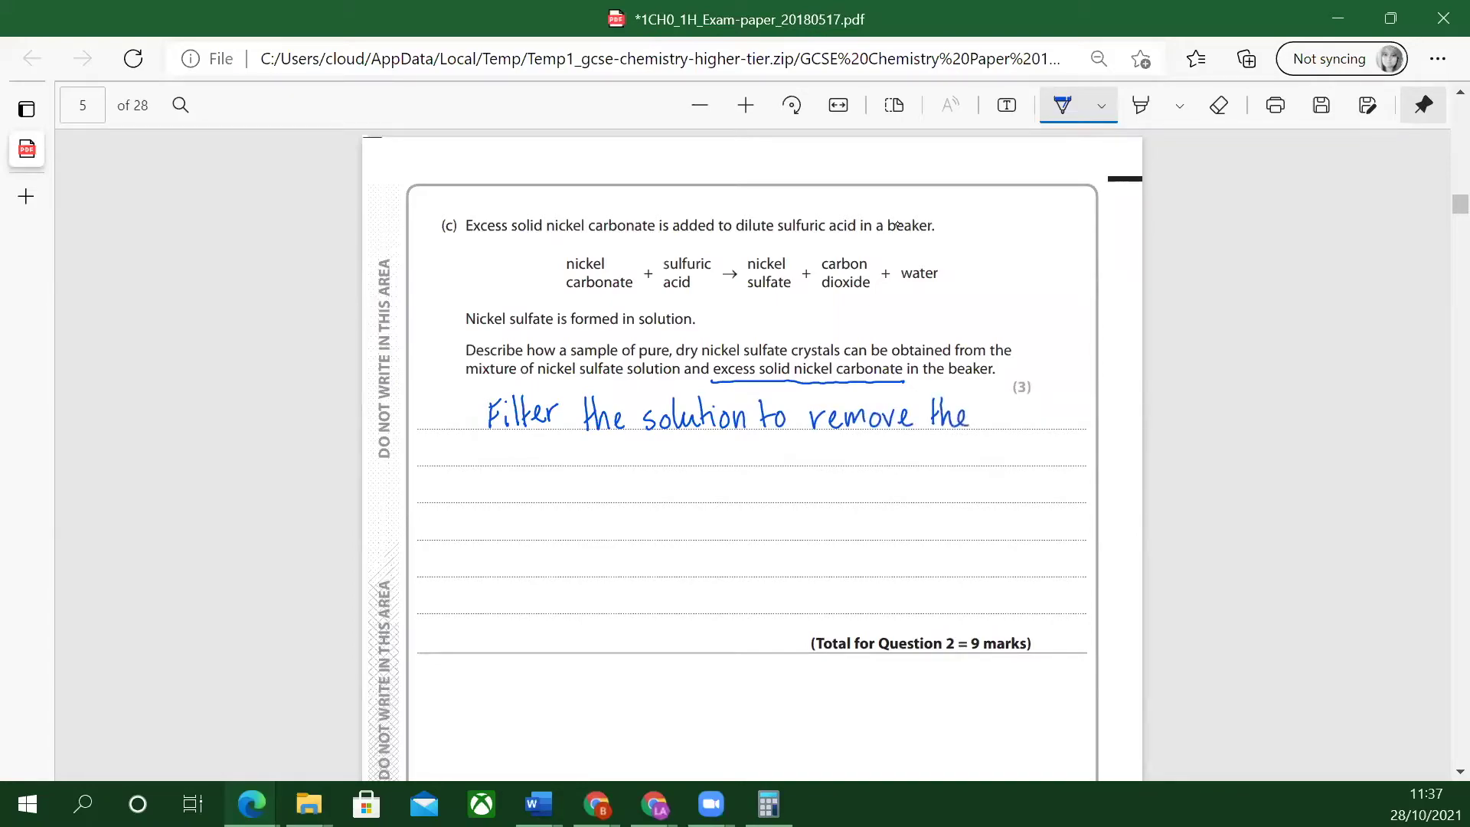
Write 'solid nickel carbonate.' on the second answer line.
mouse_move(479, 452)
mouse_down()
mouse_move(468, 467)
mouse_move(593, 466)
mouse_up()
click(509, 447)
click(571, 446)
mouse_move(594, 458)
mouse_down()
mouse_move(606, 447)
mouse_move(614, 465)
mouse_up()
drag(613, 458, 759, 465)
mouse_move(765, 435)
mouse_down()
mouse_move(765, 465)
mouse_move(772, 446)
mouse_move(782, 462)
mouse_up()
click(791, 461)
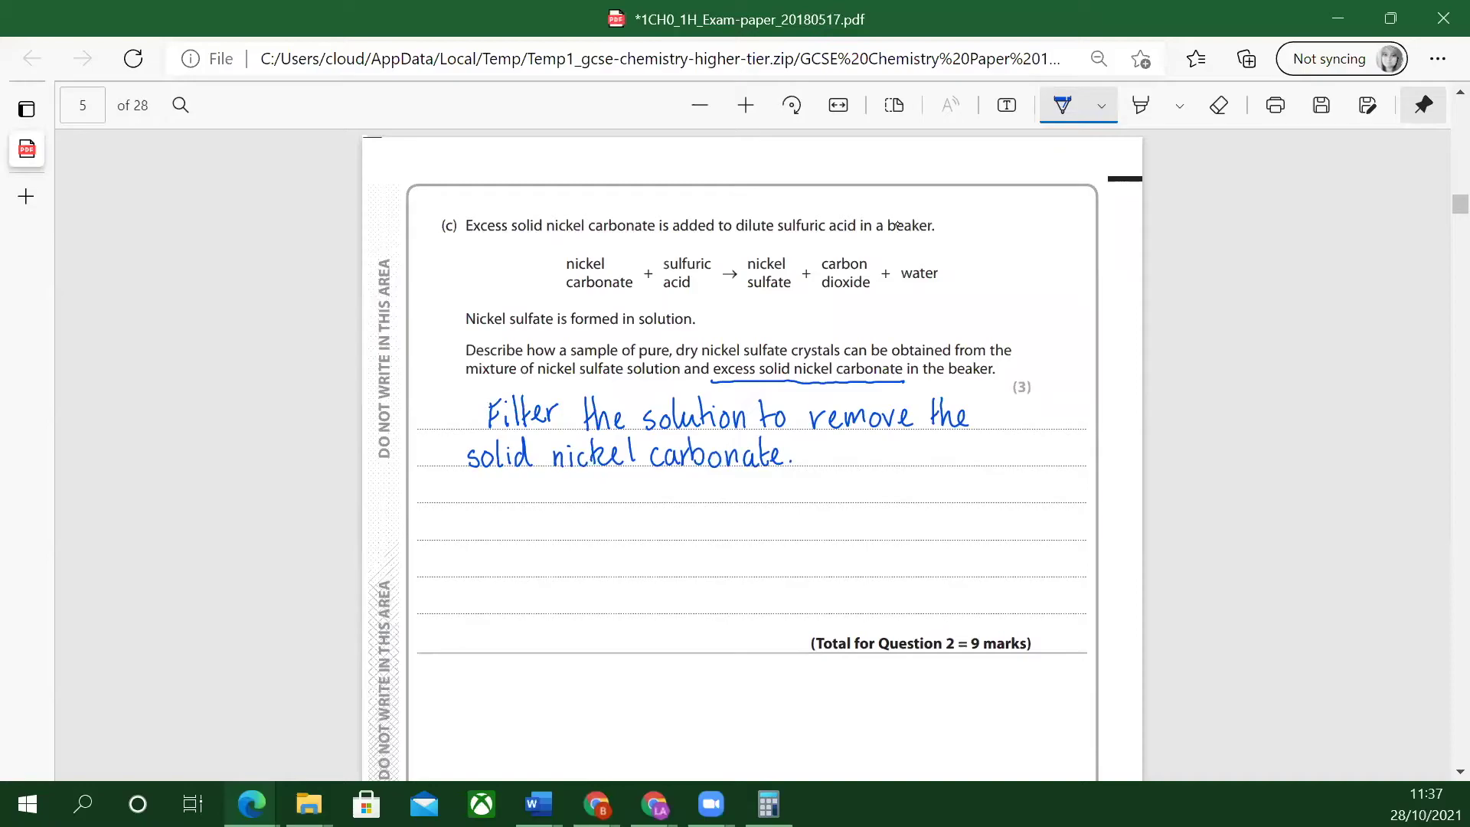
Handwrite 'Heat the solution' after the full stop on the second line.
drag(821, 443, 819, 465)
mouse_move(818, 452)
mouse_down()
mouse_move(830, 449)
mouse_move(830, 474)
mouse_up()
drag(837, 459, 876, 465)
drag(868, 447, 952, 465)
mouse_move(972, 446)
mouse_down()
mouse_move(967, 465)
mouse_move(986, 464)
mouse_up()
drag(992, 447, 1007, 464)
mouse_move(1012, 431)
mouse_down()
mouse_move(1011, 464)
mouse_move(1020, 442)
mouse_up()
mouse_move(1023, 446)
mouse_down()
mouse_move(1023, 462)
mouse_move(1035, 446)
mouse_move(1056, 461)
mouse_up()
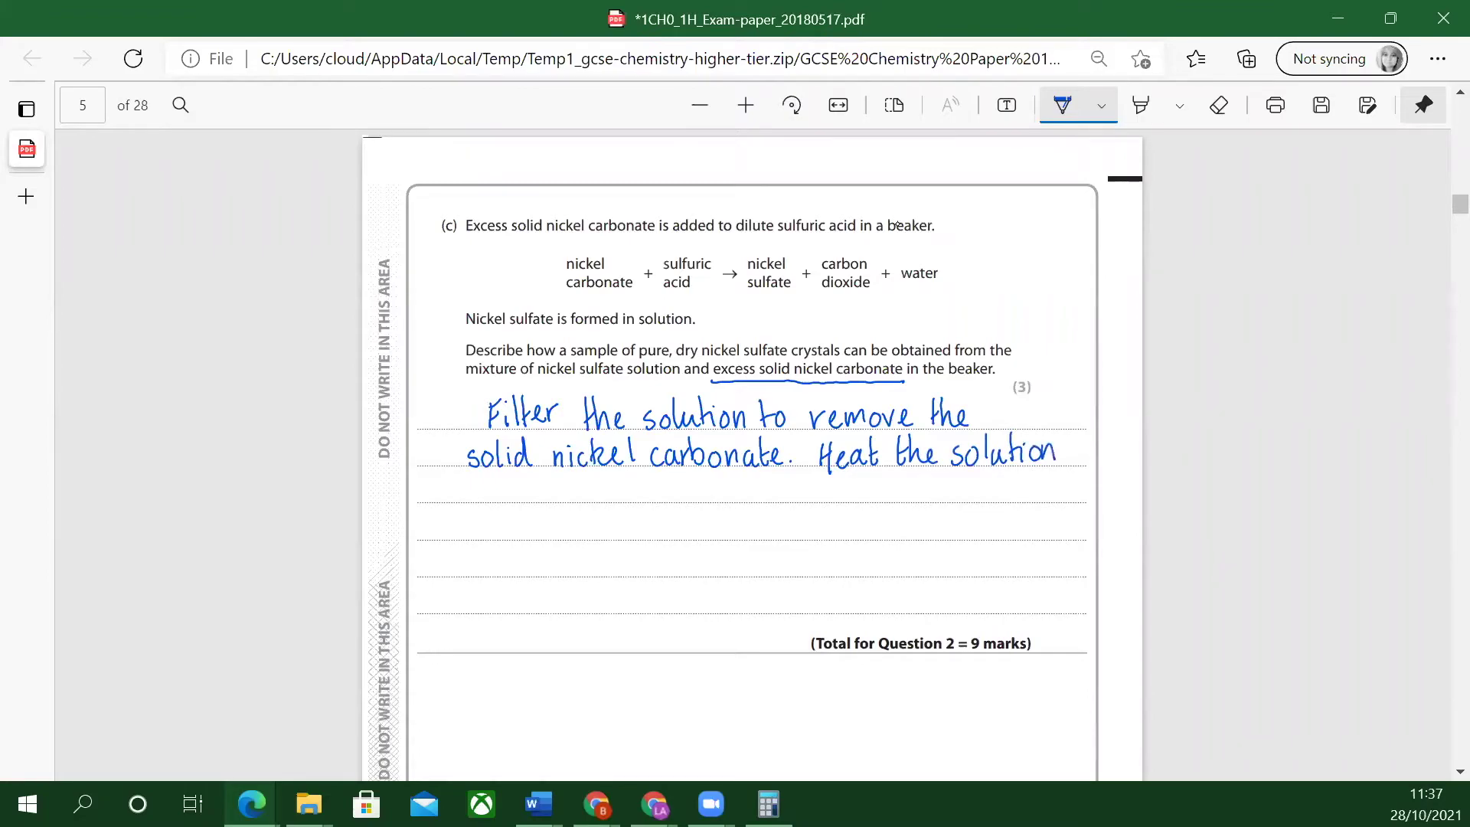
Write 'to evaporate the water. Allow to cool,' on the third answer line.
mouse_move(463, 476)
mouse_down()
mouse_move(464, 504)
mouse_move(468, 486)
mouse_up()
mouse_move(474, 490)
mouse_down()
mouse_move(506, 503)
mouse_move(519, 485)
mouse_move(543, 522)
mouse_move(541, 503)
mouse_move(563, 490)
mouse_move(585, 498)
mouse_up()
drag(592, 487, 605, 502)
drag(600, 487, 676, 501)
mouse_move(646, 482)
mouse_down()
mouse_move(731, 503)
mouse_move(746, 483)
mouse_move(757, 499)
mouse_up()
drag(759, 487, 764, 502)
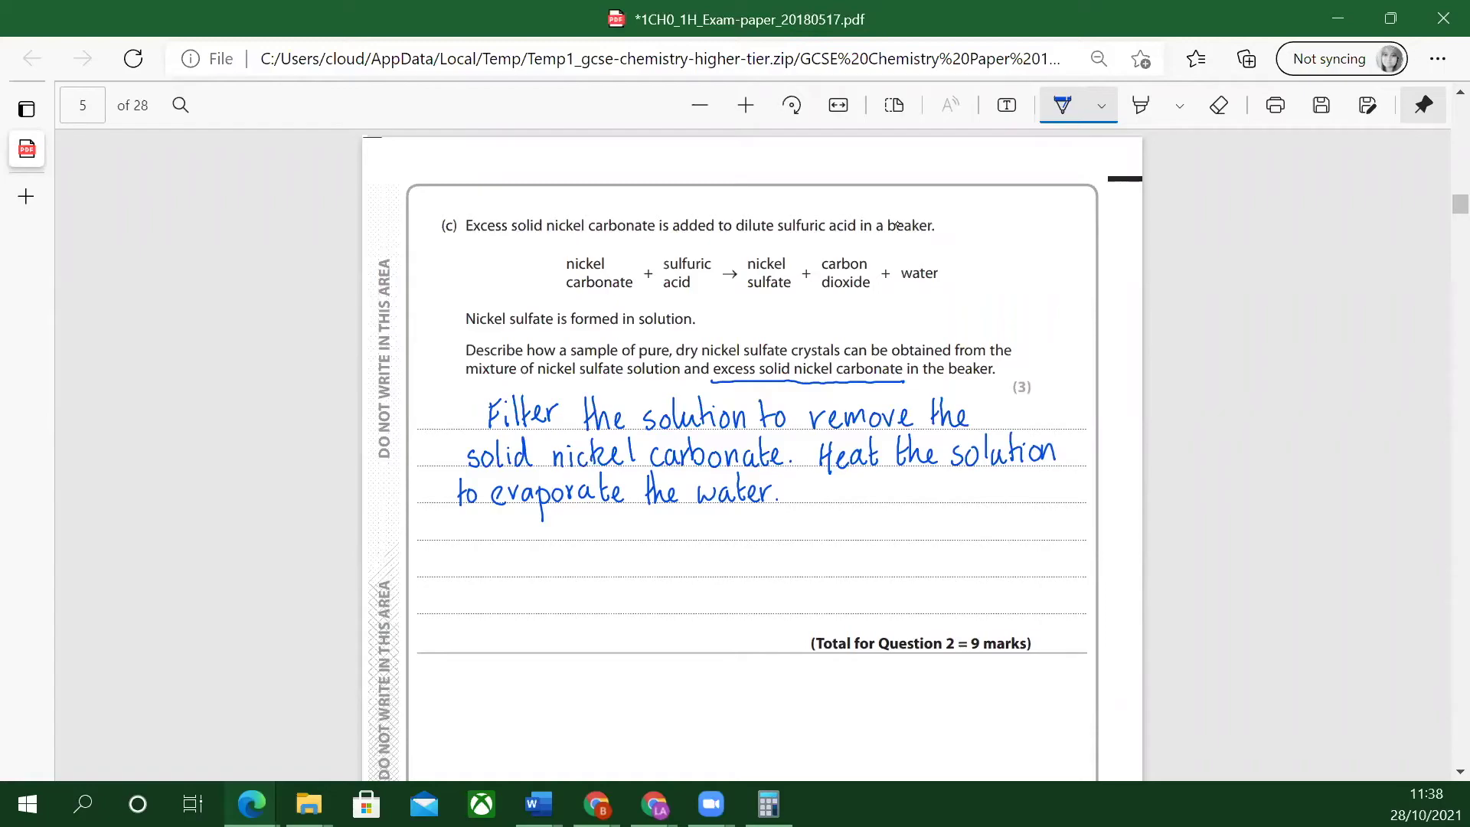
mouse_move(811, 502)
mouse_down()
mouse_move(818, 475)
mouse_move(826, 502)
mouse_move(879, 487)
mouse_move(992, 501)
mouse_up()
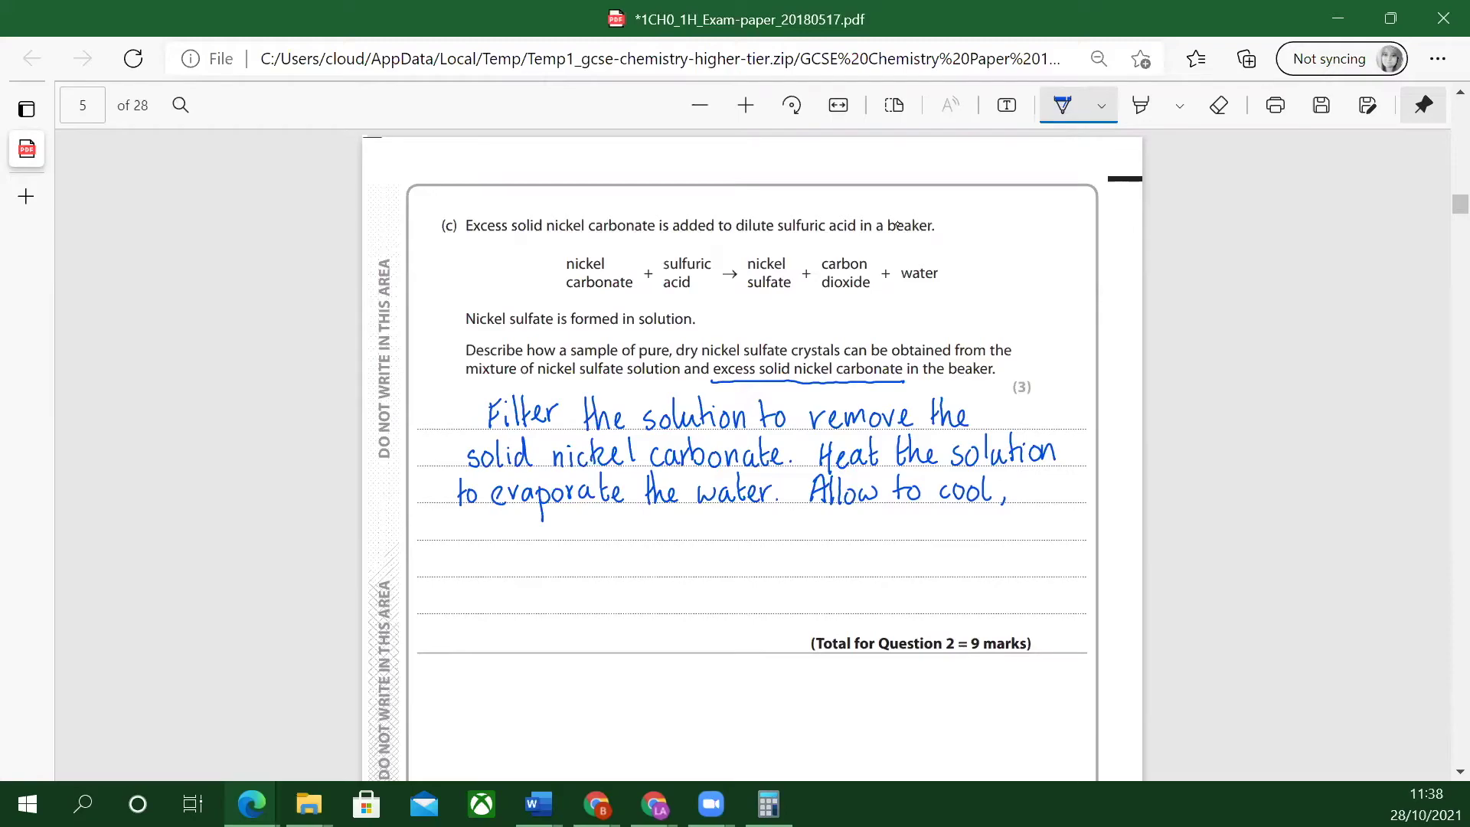
Handwrite 'leave excess water to evaporate and' across the fourth and fifth answer lines.
mouse_move(457, 510)
mouse_down()
mouse_move(453, 541)
mouse_move(500, 527)
mouse_move(569, 542)
mouse_up()
mouse_move(568, 527)
mouse_down()
mouse_move(556, 542)
mouse_move(598, 542)
mouse_up()
drag(603, 536, 612, 540)
mouse_move(621, 527)
mouse_down()
mouse_move(614, 541)
mouse_move(693, 541)
mouse_up()
mouse_move(701, 507)
mouse_down()
mouse_move(700, 539)
mouse_move(709, 524)
mouse_up()
drag(713, 524, 723, 540)
mouse_move(725, 526)
mouse_down()
mouse_move(726, 540)
mouse_move(735, 524)
mouse_move(760, 542)
mouse_move(769, 526)
mouse_move(846, 541)
mouse_up()
mouse_move(850, 527)
mouse_down()
mouse_move(851, 558)
mouse_move(875, 529)
mouse_move(911, 540)
mouse_move(918, 523)
mouse_up()
mouse_move(918, 533)
mouse_down()
mouse_move(985, 539)
mouse_move(1003, 512)
mouse_move(1009, 537)
mouse_up()
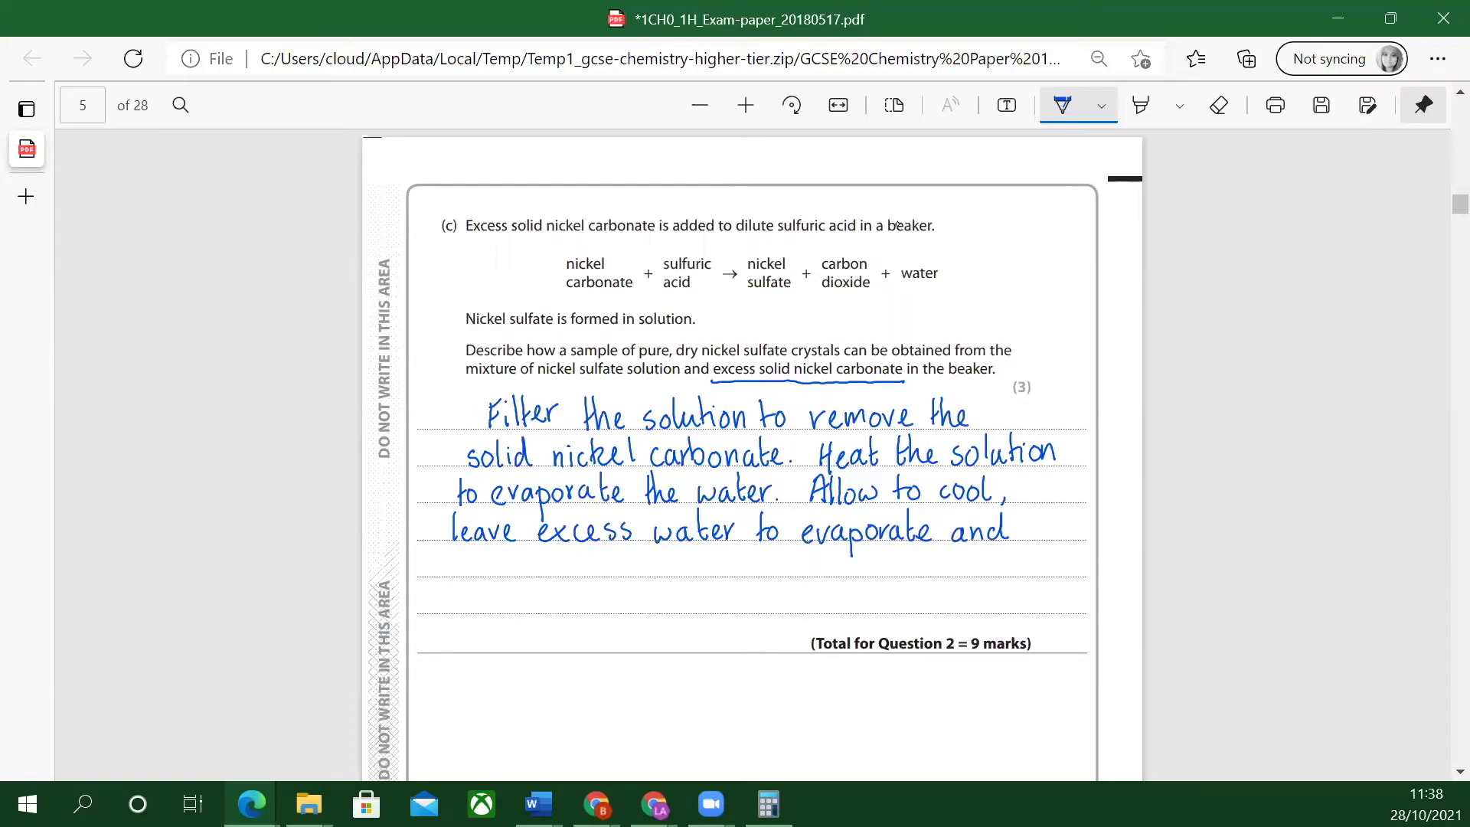
mouse_move(444, 565)
mouse_down()
mouse_move(435, 580)
mouse_move(478, 567)
mouse_move(487, 581)
mouse_move(498, 563)
mouse_move(568, 597)
mouse_move(612, 560)
mouse_move(663, 575)
mouse_move(677, 597)
mouse_move(689, 573)
mouse_move(731, 593)
mouse_move(741, 568)
mouse_move(843, 574)
mouse_move(858, 555)
mouse_move(875, 576)
mouse_move(923, 570)
mouse_move(942, 597)
mouse_move(957, 570)
mouse_move(995, 576)
mouse_up()
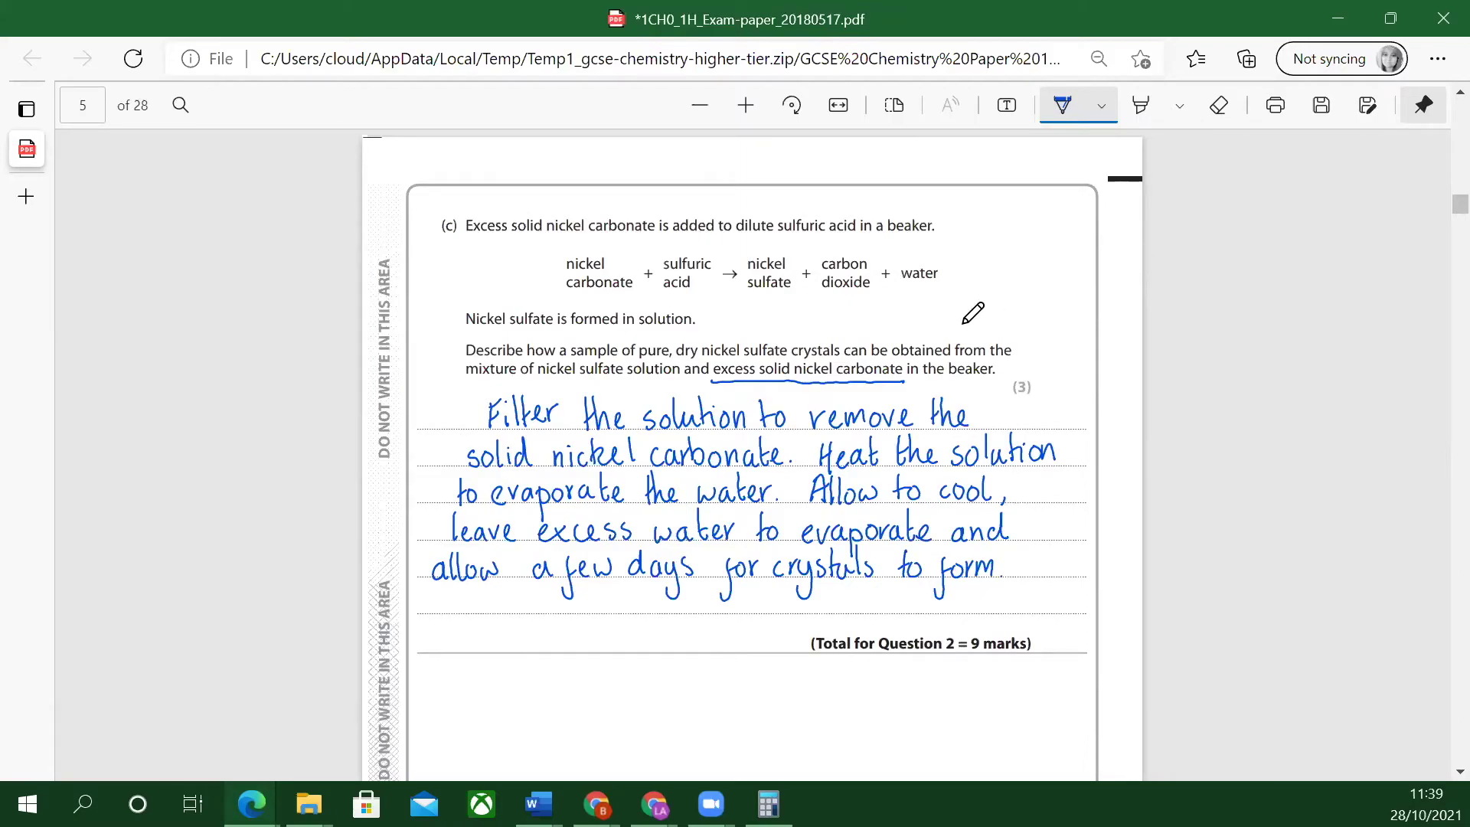
Scroll down past the finished 2(c) answer toward question 3.
scroll(973, 313, down, 10)
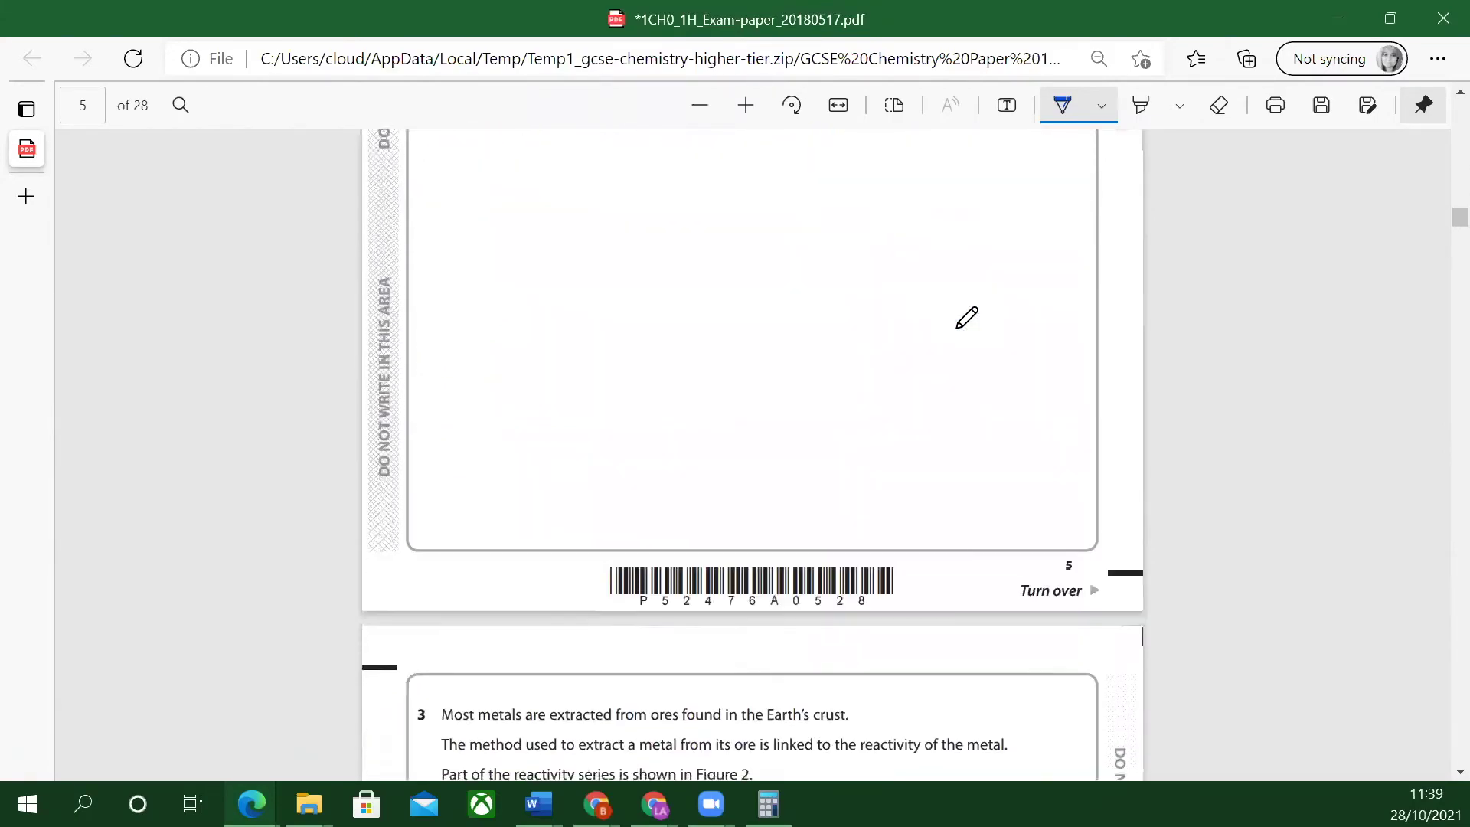
Scroll to page 6 so Figure 2 and question 3(a)(i) options A–D are visible.
scroll(966, 317, down, 6)
scroll(966, 317, up, 1)
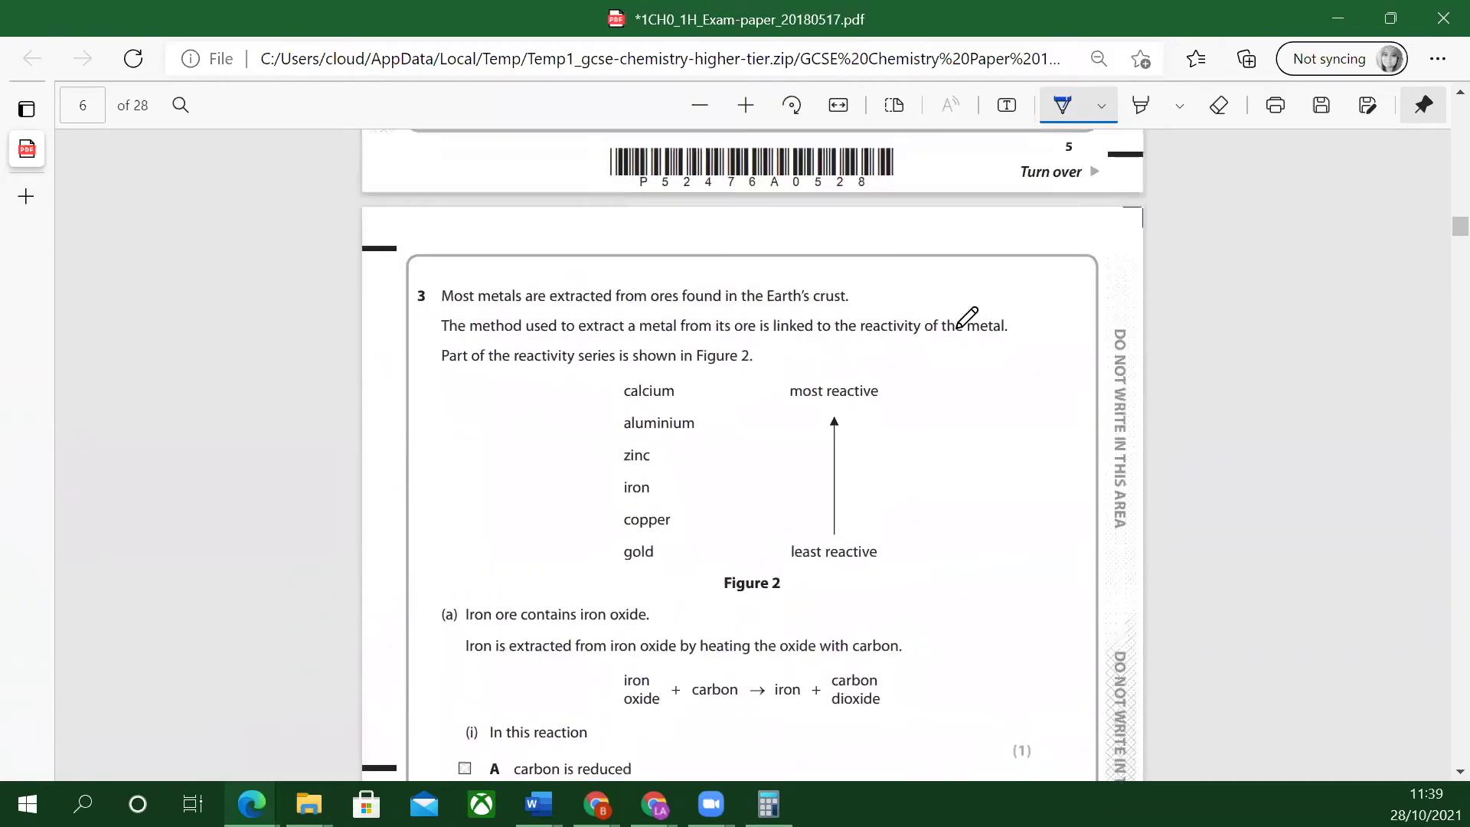
scroll(957, 325, down, 2)
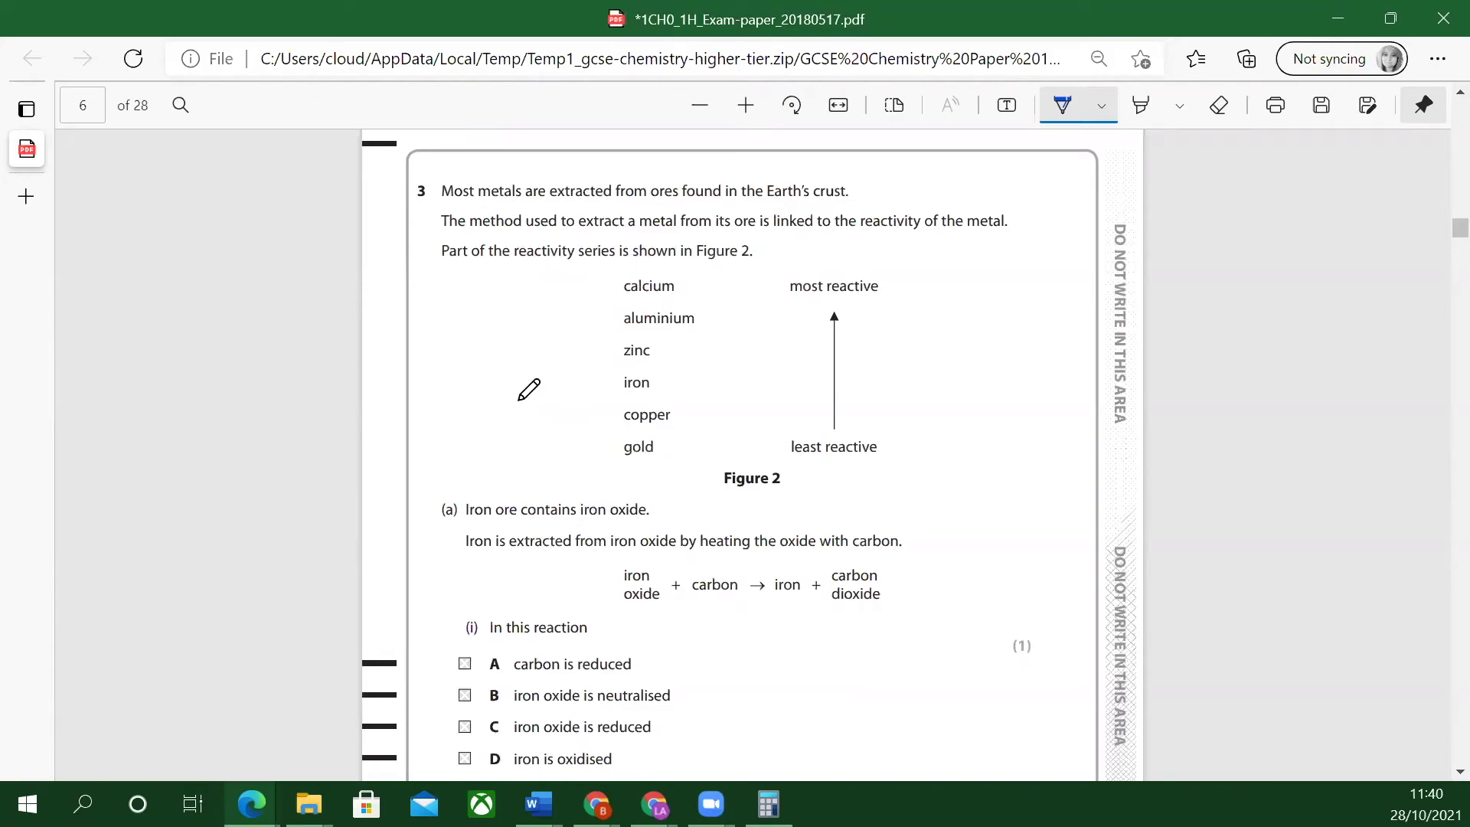
Adjust the view around question 3(a)(i) to mark box C, 'iron oxide is reduced'.
scroll(528, 389, down, 2)
scroll(528, 390, up, 2)
scroll(502, 417, down, 2)
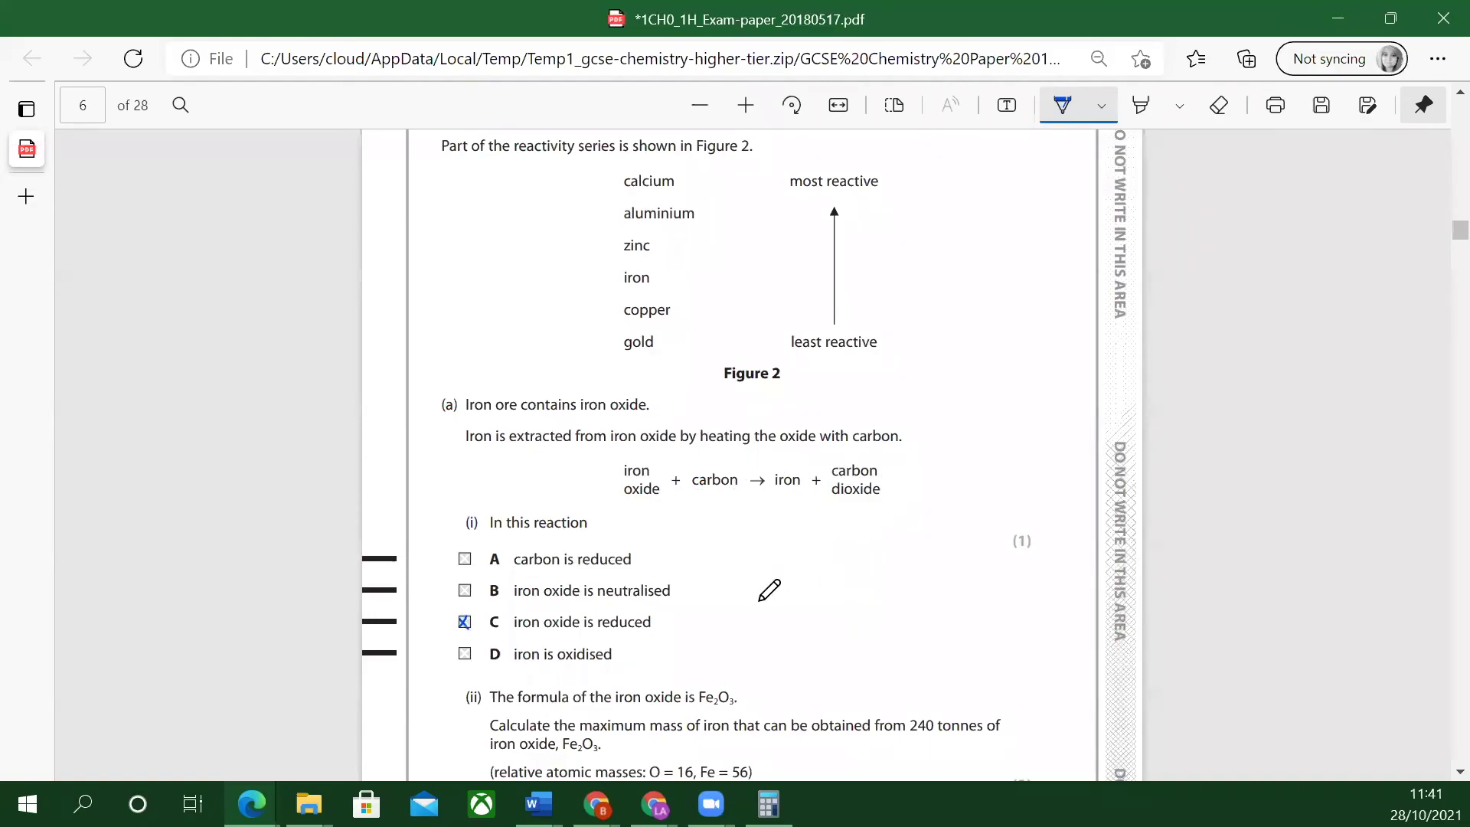
Scroll down to show part (a)(ii)'s blank answer lines and mass of iron line.
scroll(689, 593, down, 4)
scroll(687, 588, down, 1)
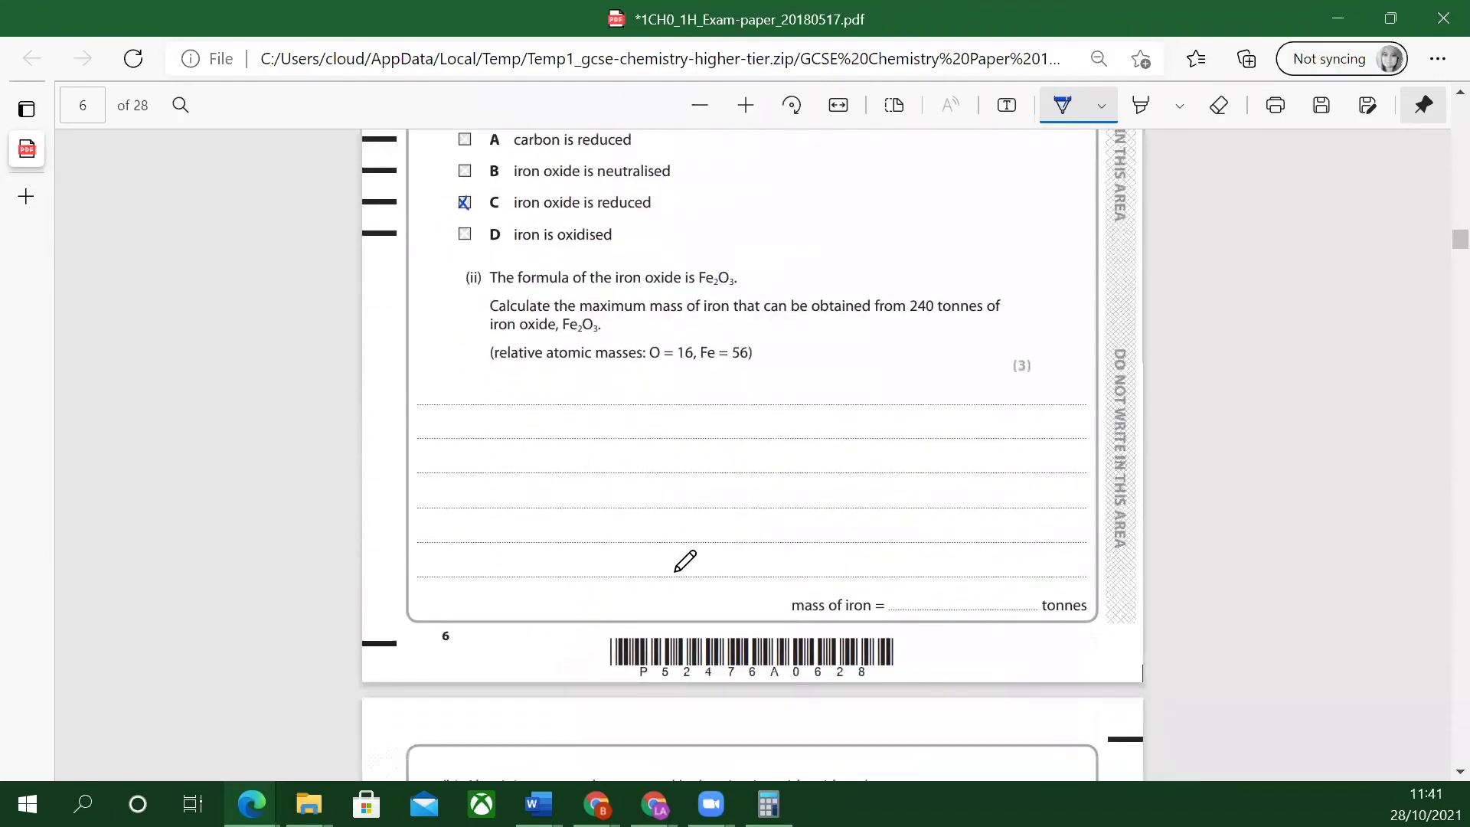